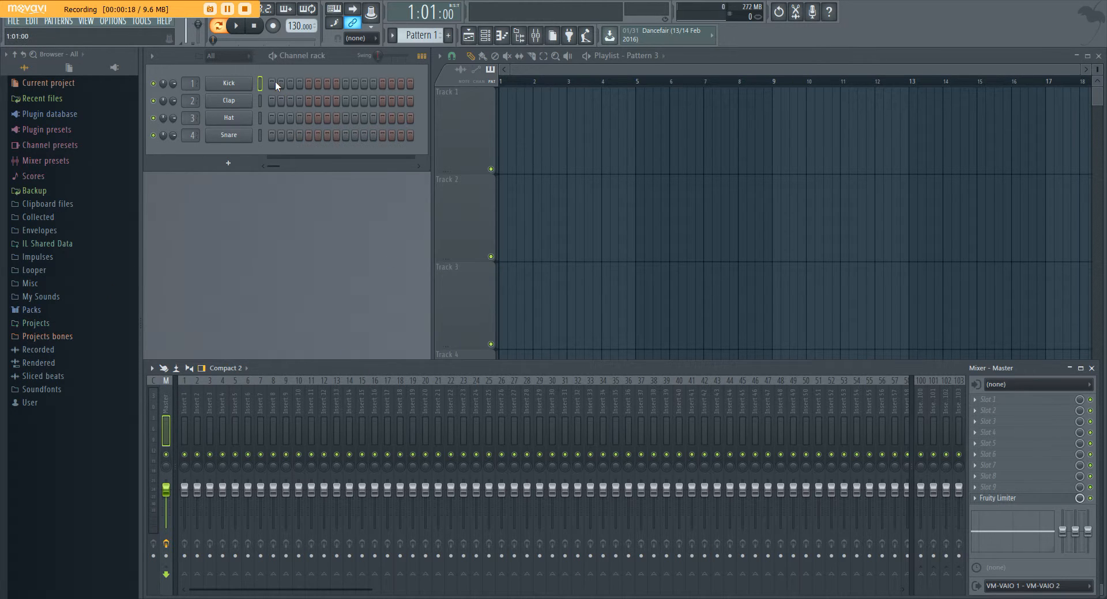
# Program Pattern 1 with kicks on steps 1, 5, 9 and 13, snares on 5 and 13, and hats on 3, 7, 11 and 15.
pyautogui.hotkey('alt', 'f')
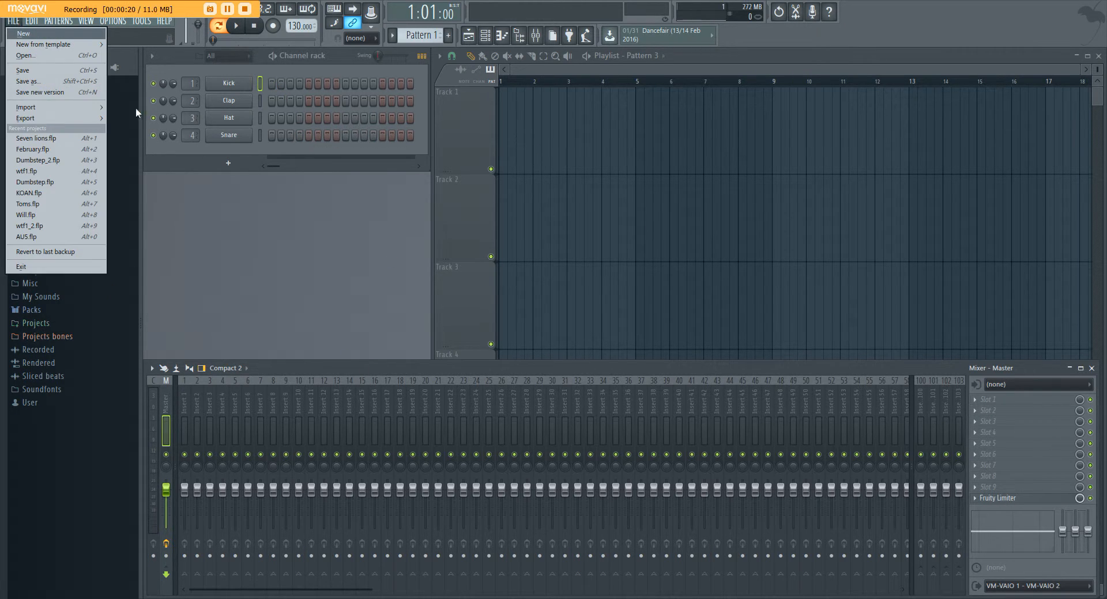
pyautogui.moveTo(64, 44)
pyautogui.click(327, 71)
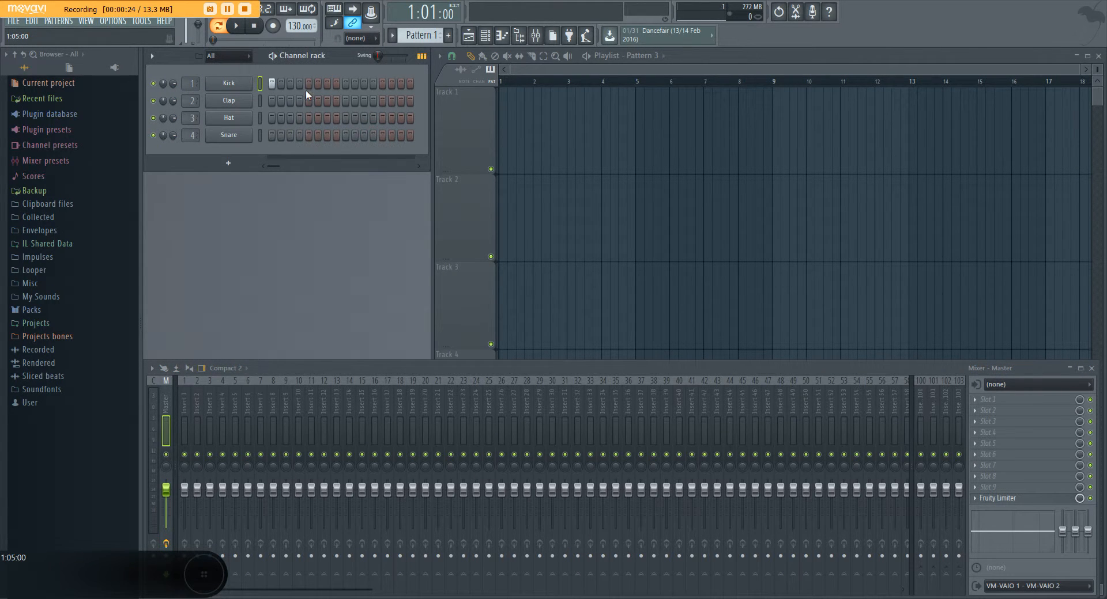
pyautogui.click(309, 134)
pyautogui.click(290, 118)
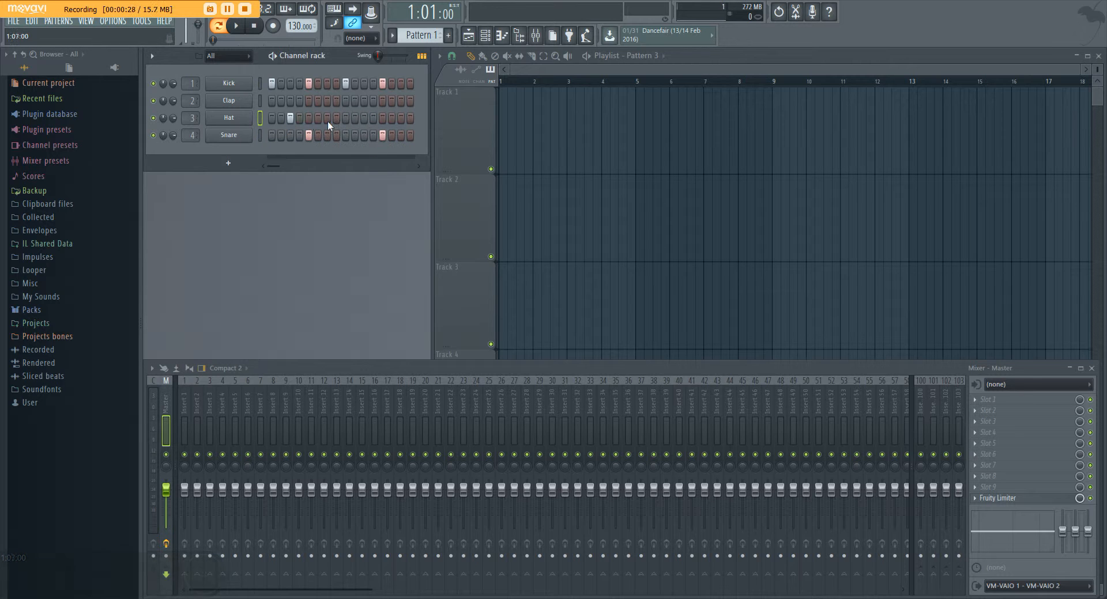
# Play back the drum pattern to listen to the beat, and stop it.
pyautogui.click(236, 25)
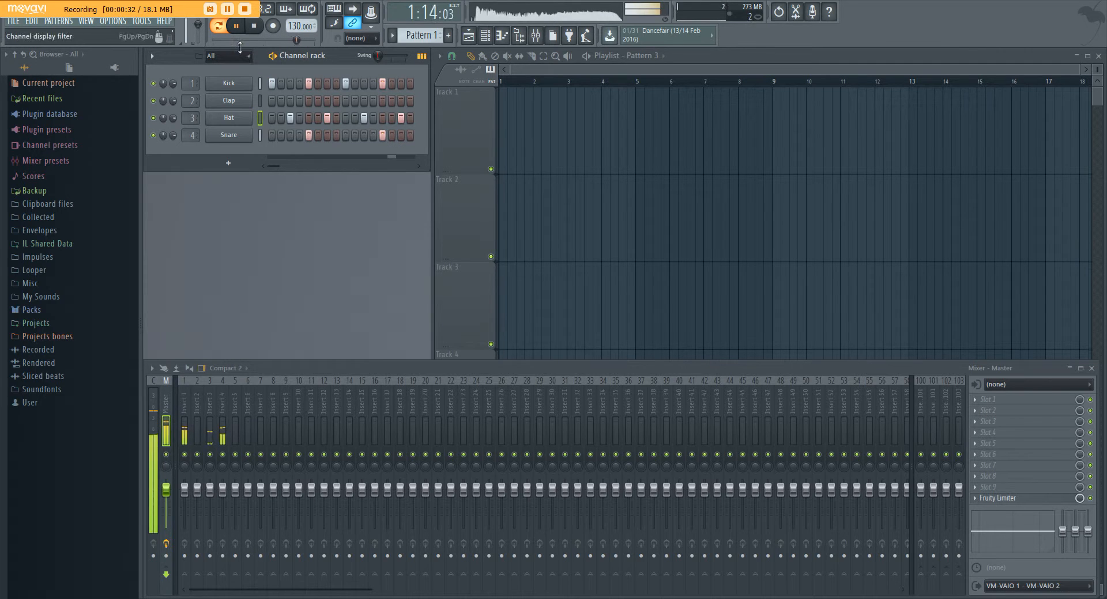
pyautogui.press('space')
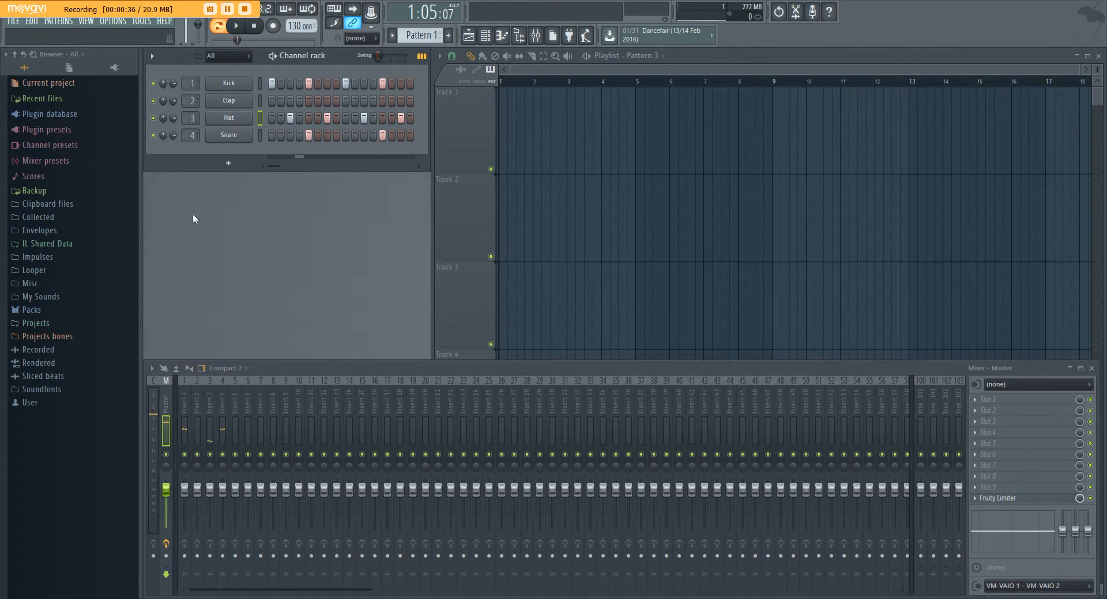
pyautogui.press('space')
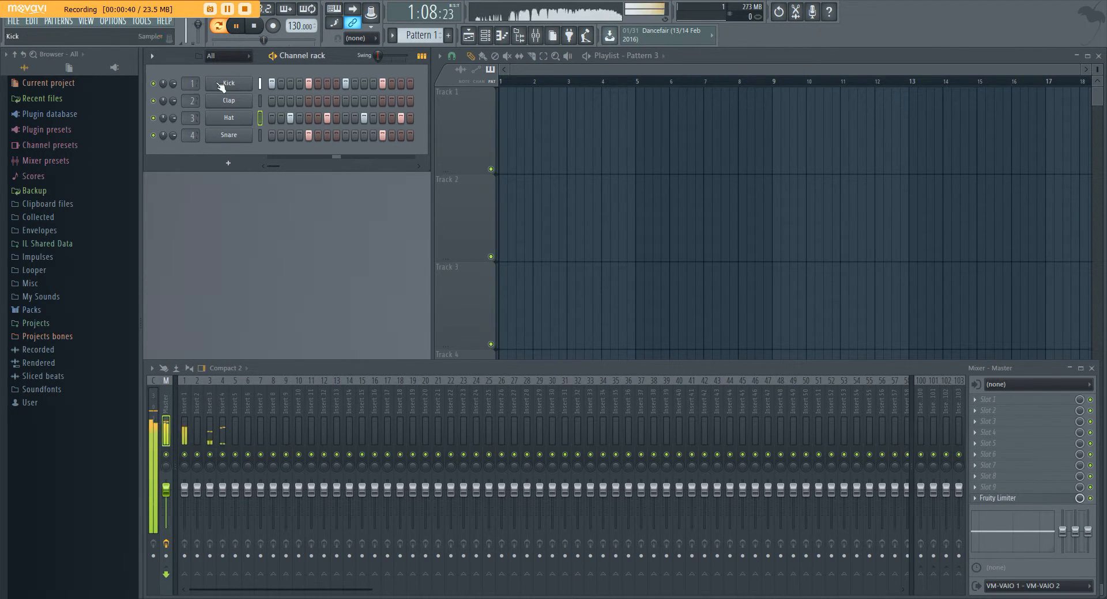
pyautogui.click(237, 29)
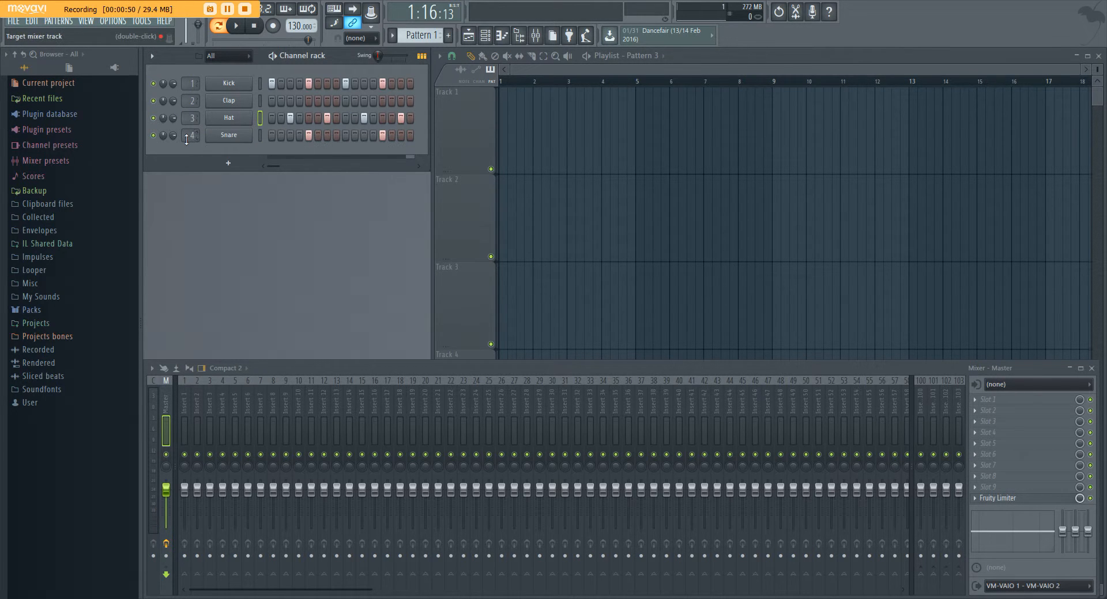
# Play the beat while inspecting mixer inserts 1, 3 and 4 to check the signal from each drum channel.
pyautogui.click(184, 403)
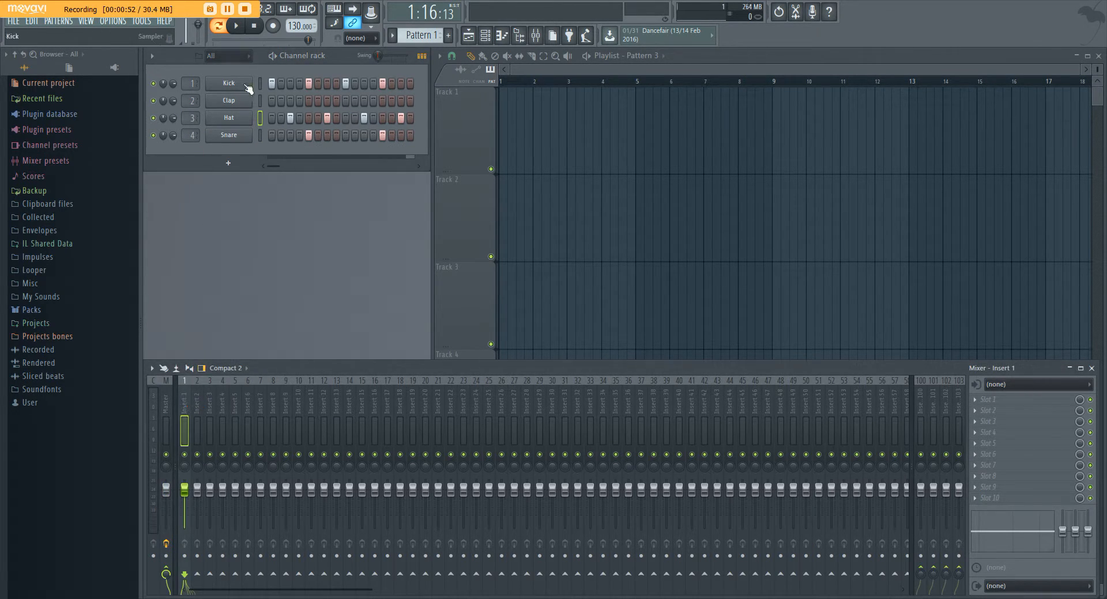
pyautogui.click(236, 25)
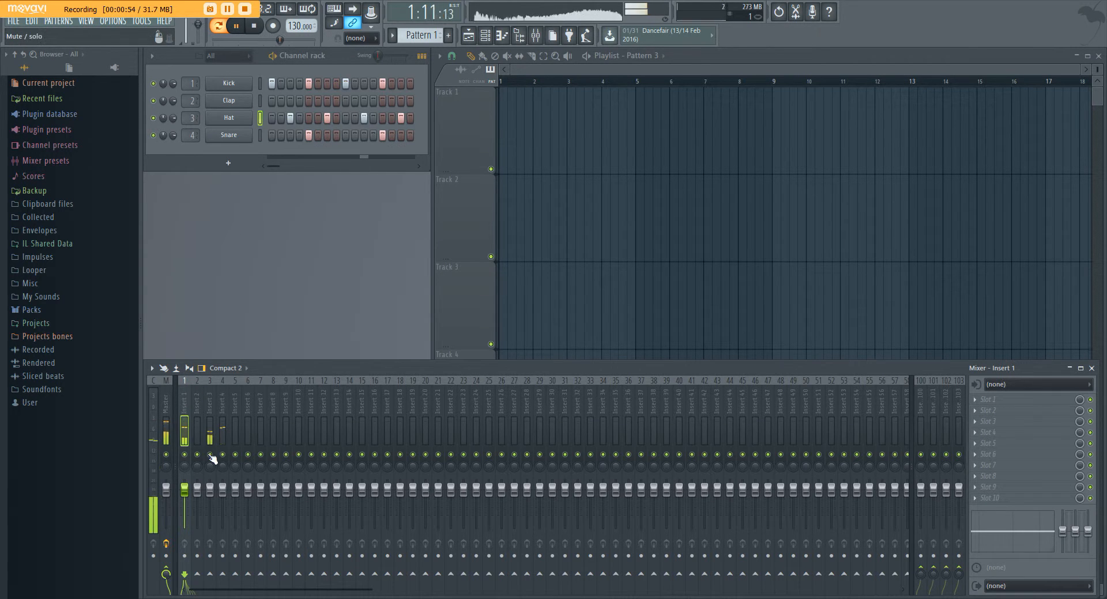
pyautogui.click(210, 417)
pyautogui.click(222, 411)
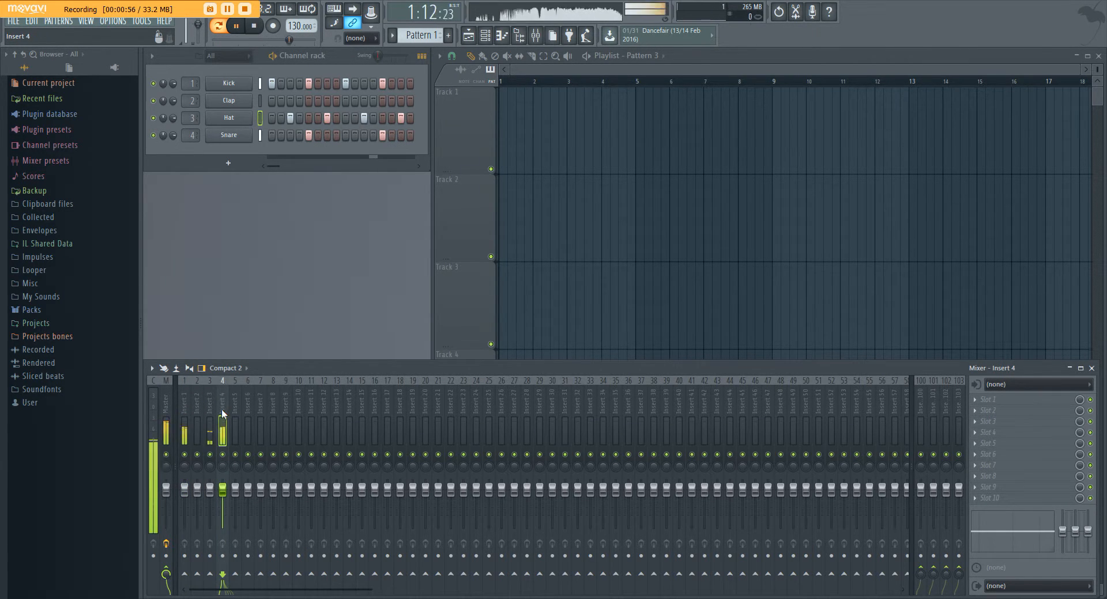
pyautogui.click(236, 25)
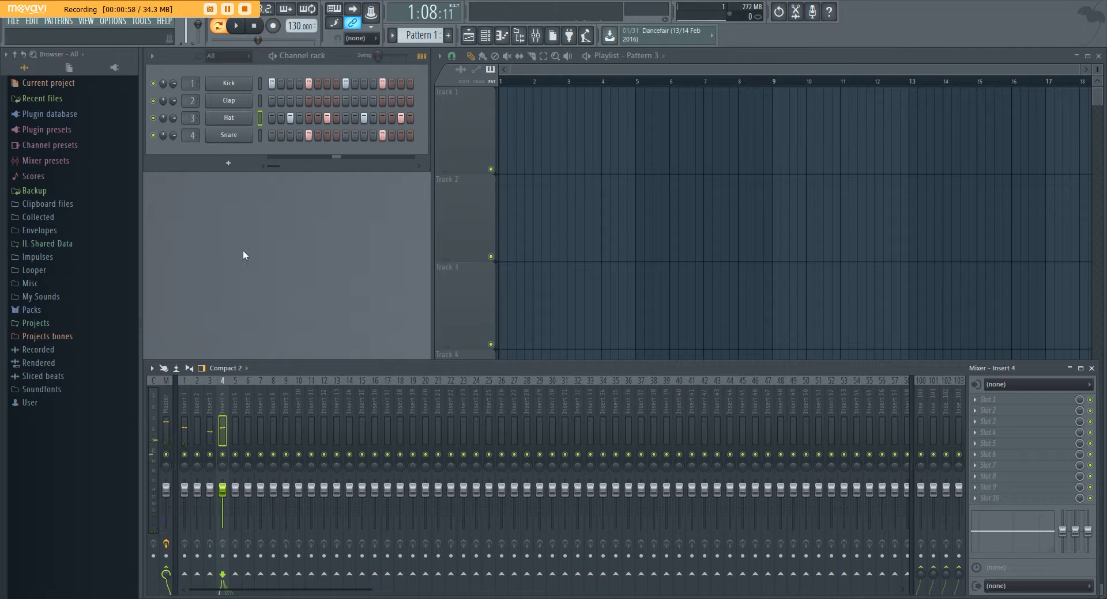
# Cycle the Kick channel's mixer routing through higher inserts during playback, and return it to insert 1.
pyautogui.click(182, 398)
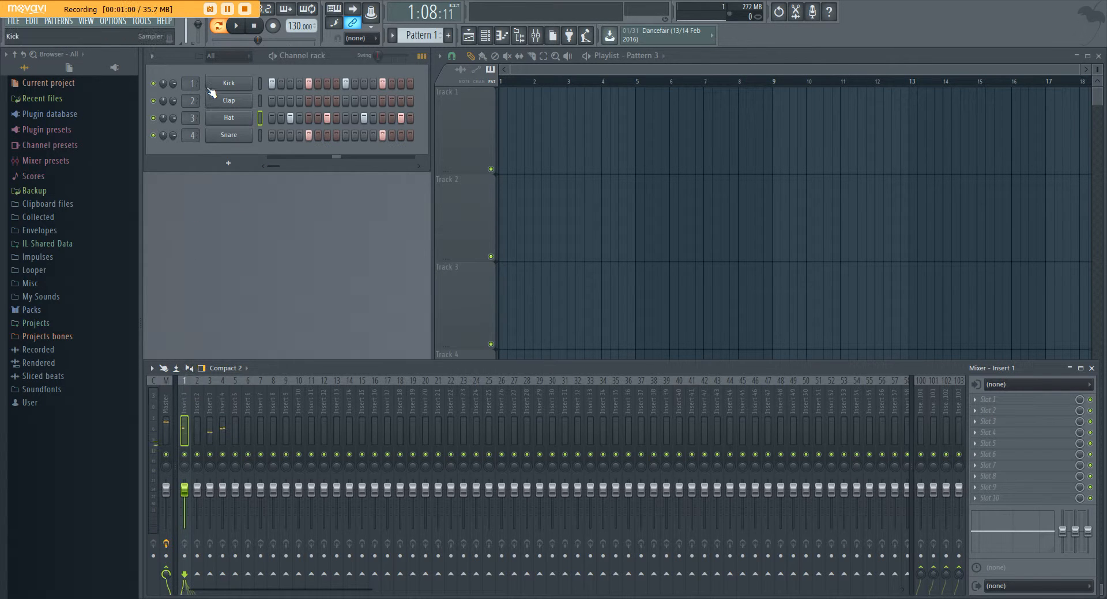
pyautogui.press('space')
pyautogui.scroll(2, 185, 84)
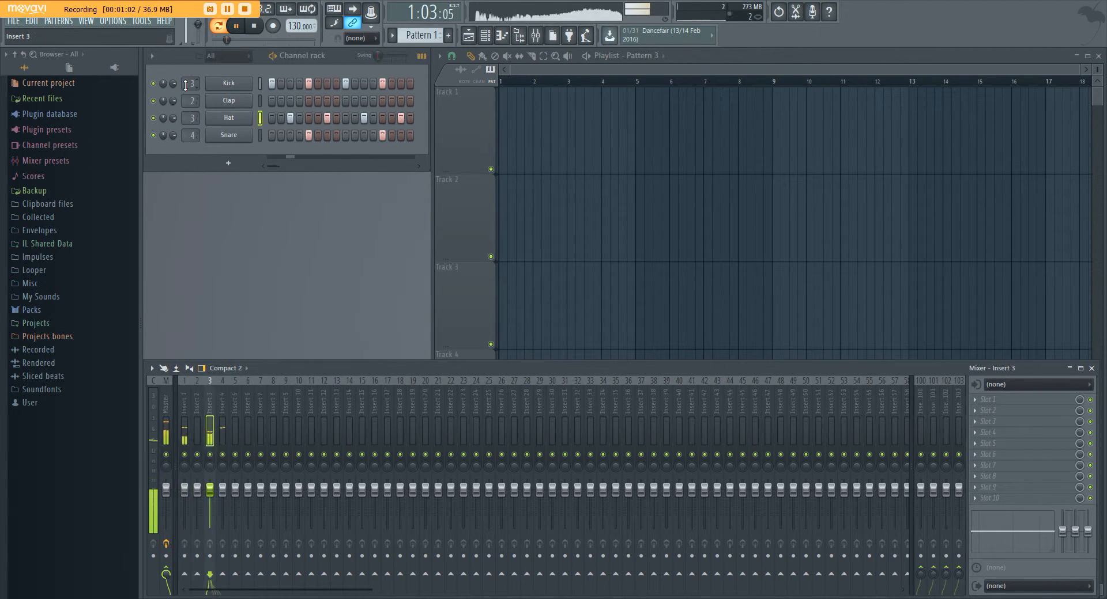
pyautogui.scroll(7, 185, 85)
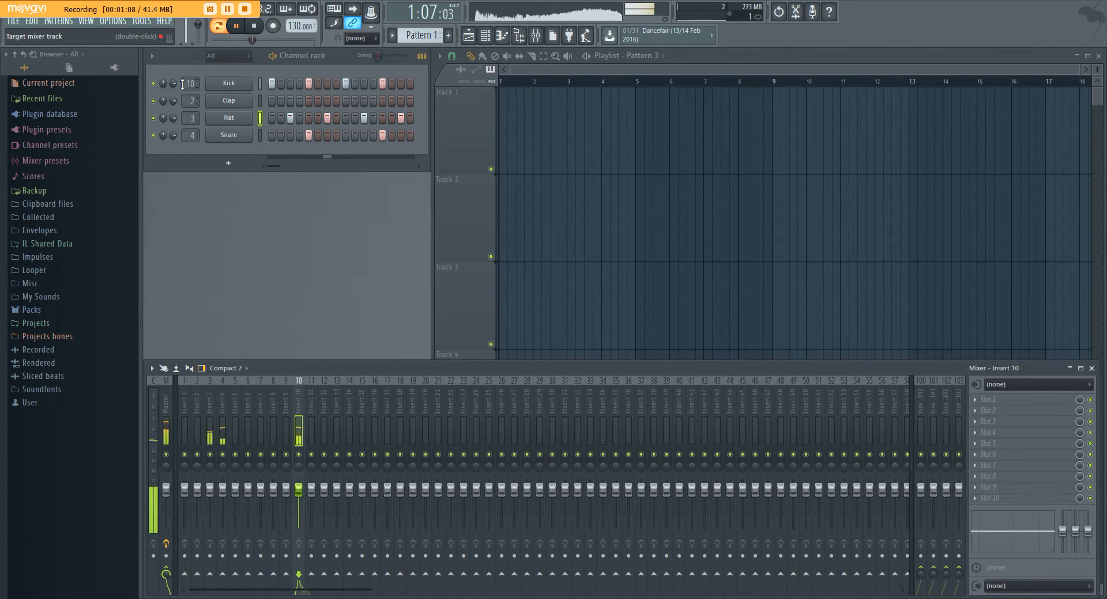
pyautogui.scroll(3, 183, 85)
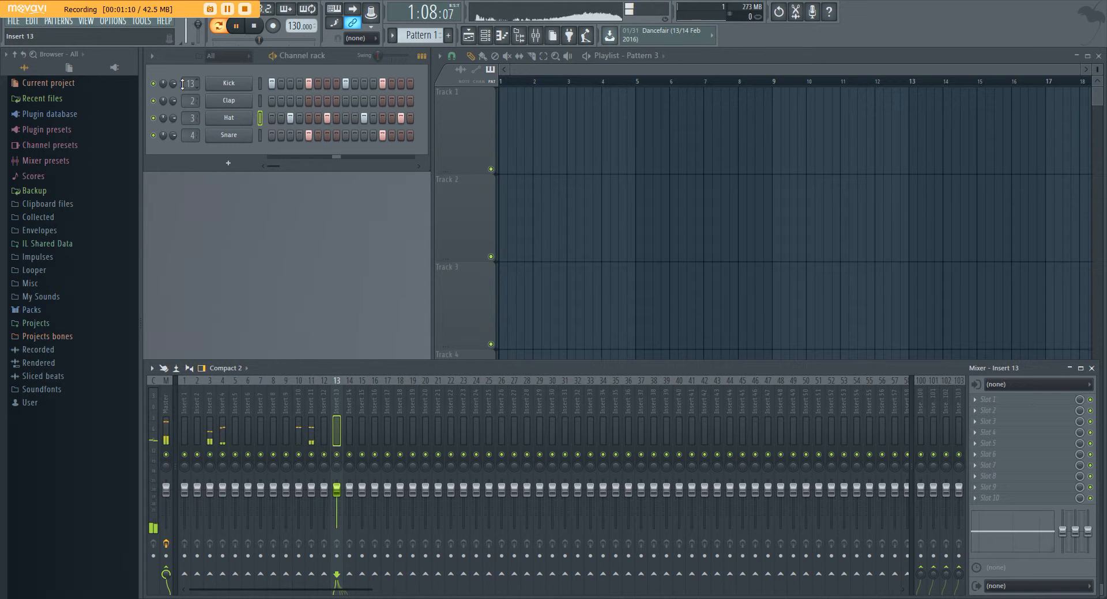
pyautogui.scroll(-11, 183, 85)
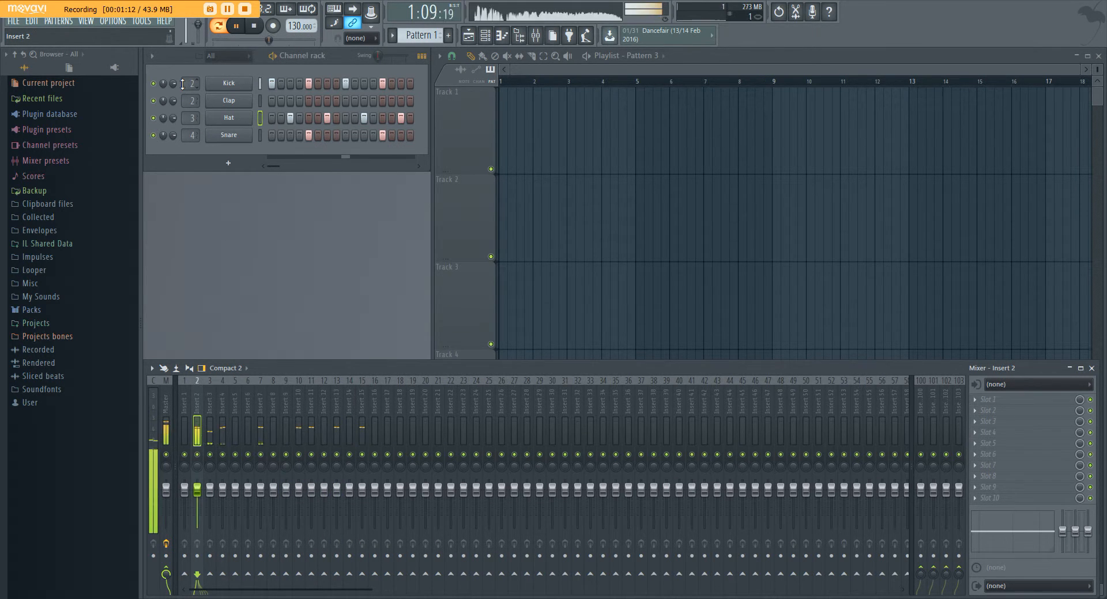
pyautogui.scroll(-1, 183, 85)
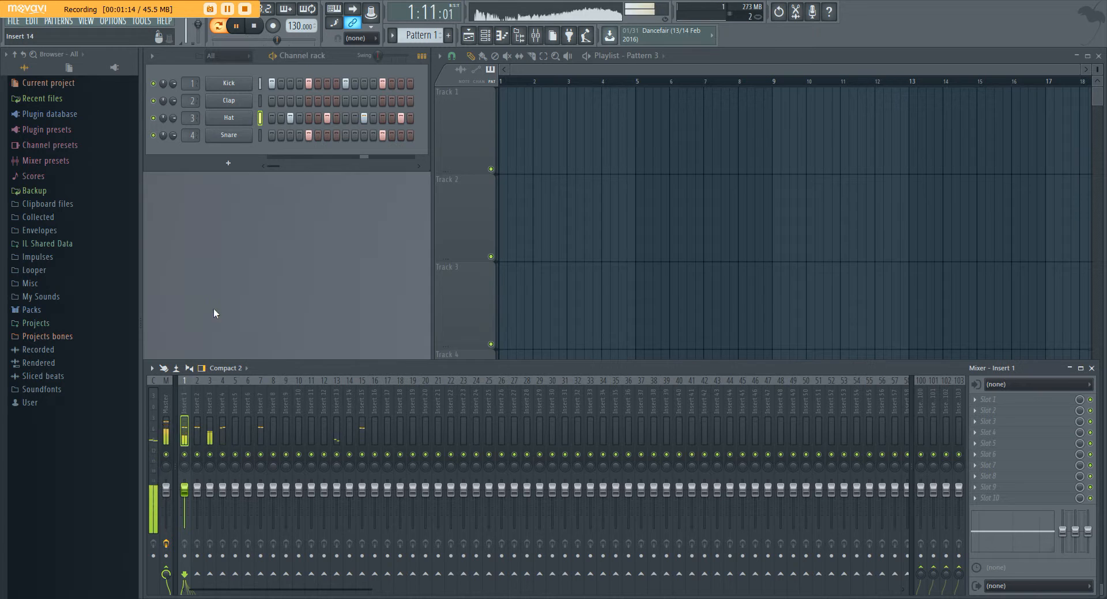
pyautogui.press('space')
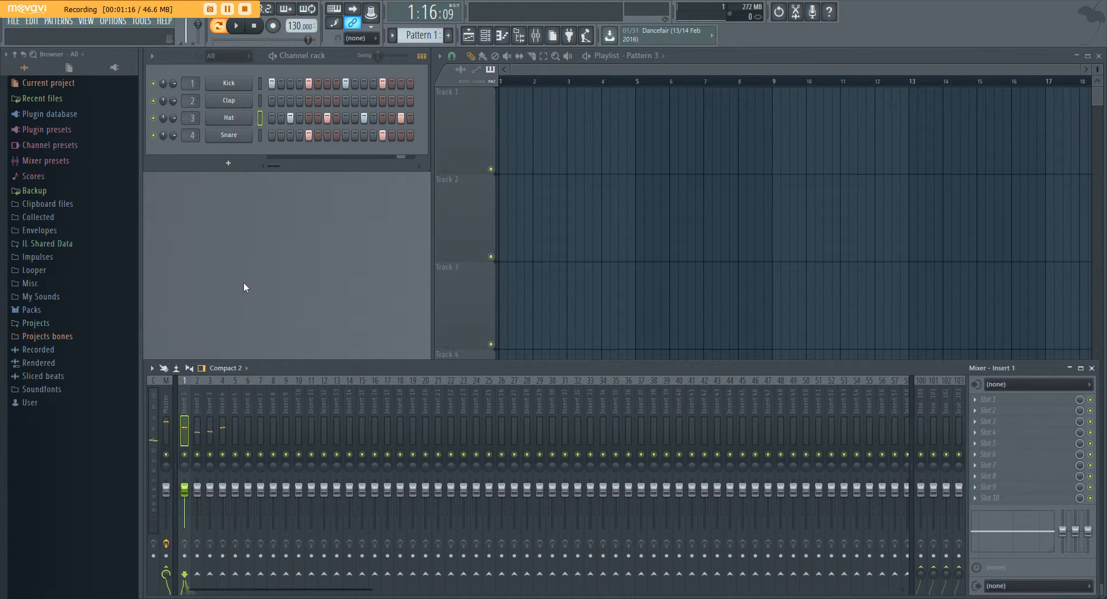
# Rename mixer insert 1 as Kick.
pyautogui.rightClick(185, 399)
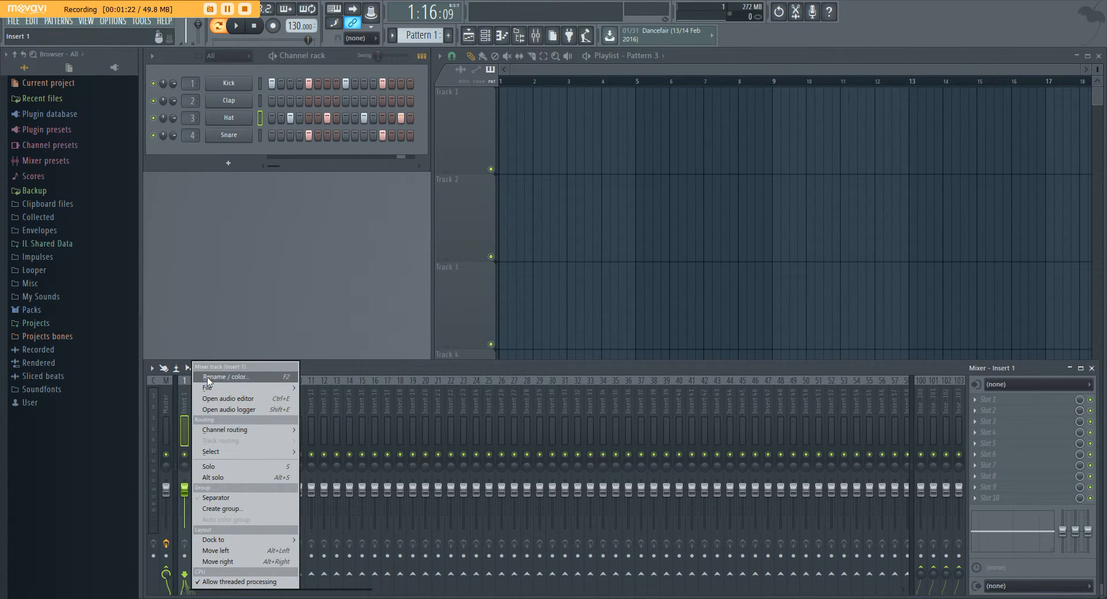
pyautogui.click(209, 377)
pyautogui.write('Ki')
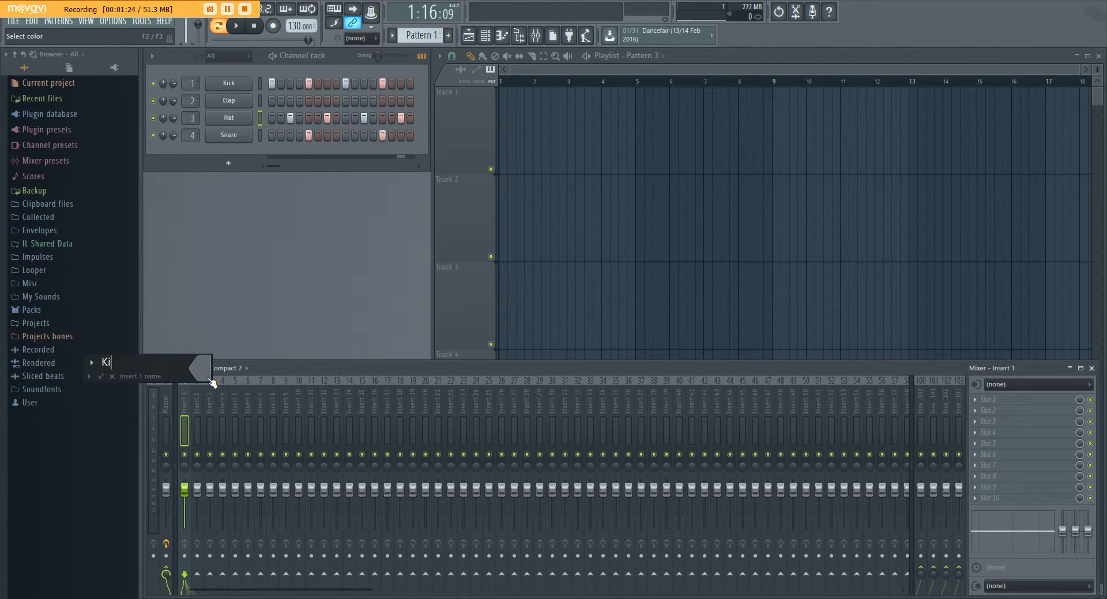
pyautogui.write('ck')
pyautogui.press('Return')
# Rename mixer insert 3 as Hats.
pyautogui.rightClick(211, 402)
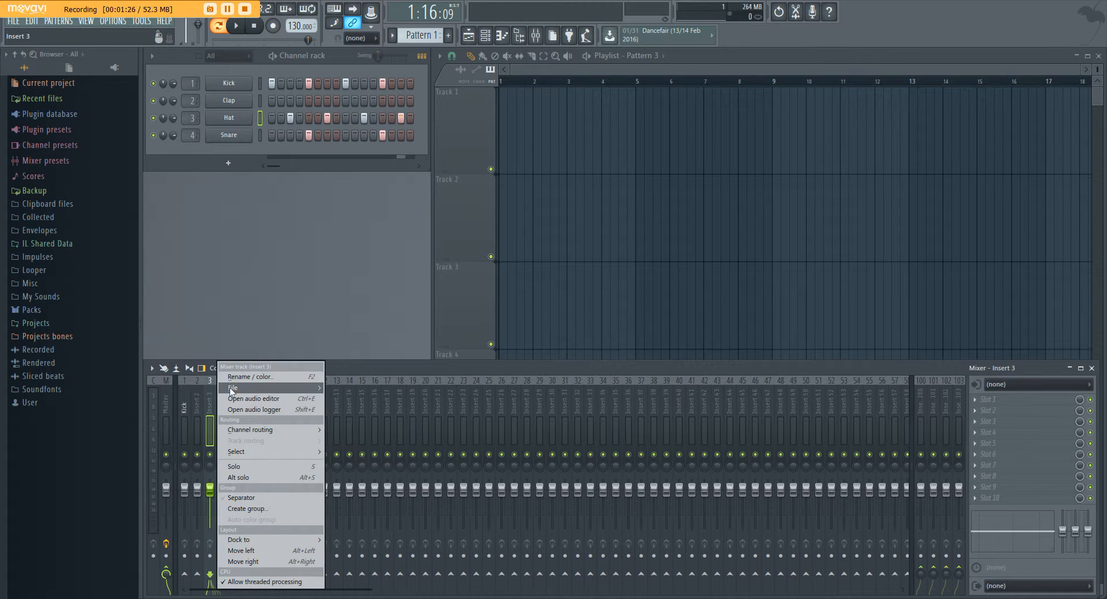
pyautogui.click(234, 377)
pyautogui.write('H')
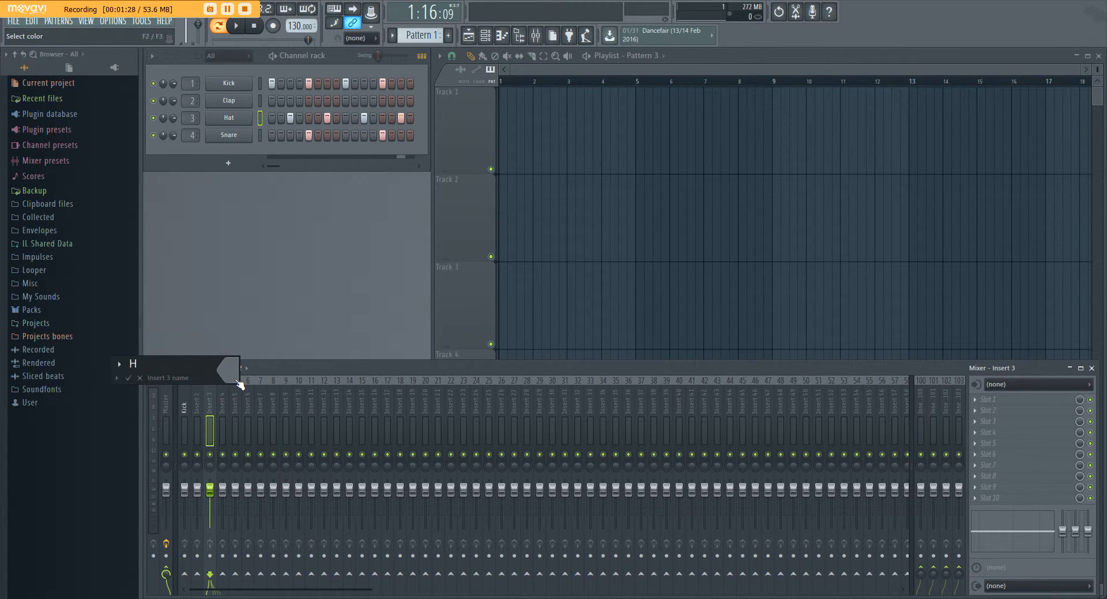
pyautogui.write('ats')
pyautogui.press('Return')
# Rename mixer insert 4 as Snare.
pyautogui.rightClick(225, 395)
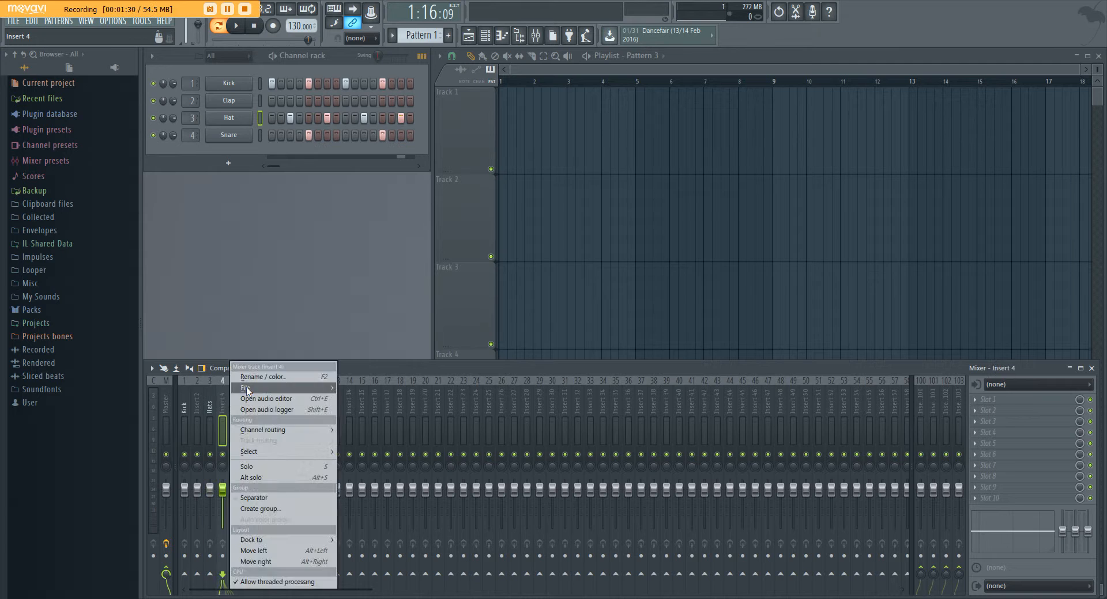
pyautogui.click(251, 384)
pyautogui.write('Snare')
pyautogui.press('Return')
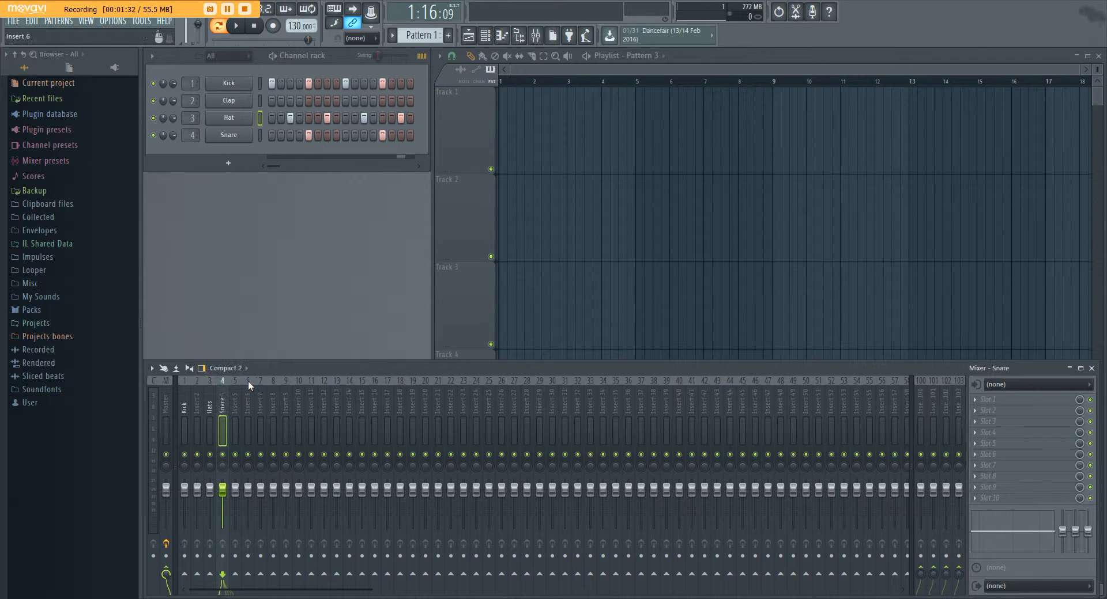
# Play the beat and examine the levels on the Kick, Hats, Snare and Master mixer tracks.
pyautogui.click(247, 33)
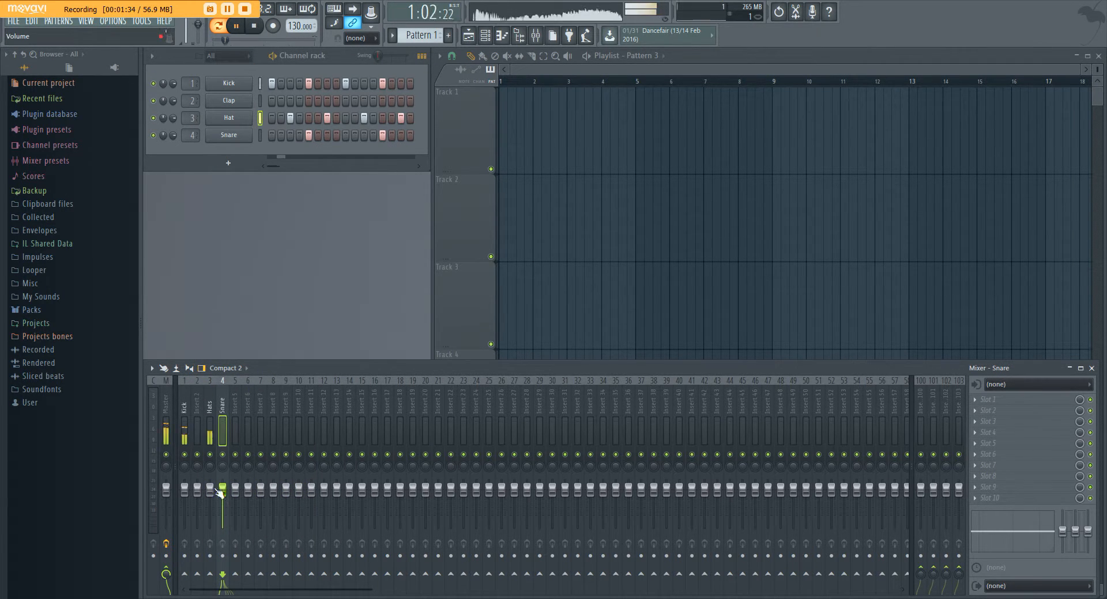
pyautogui.click(184, 429)
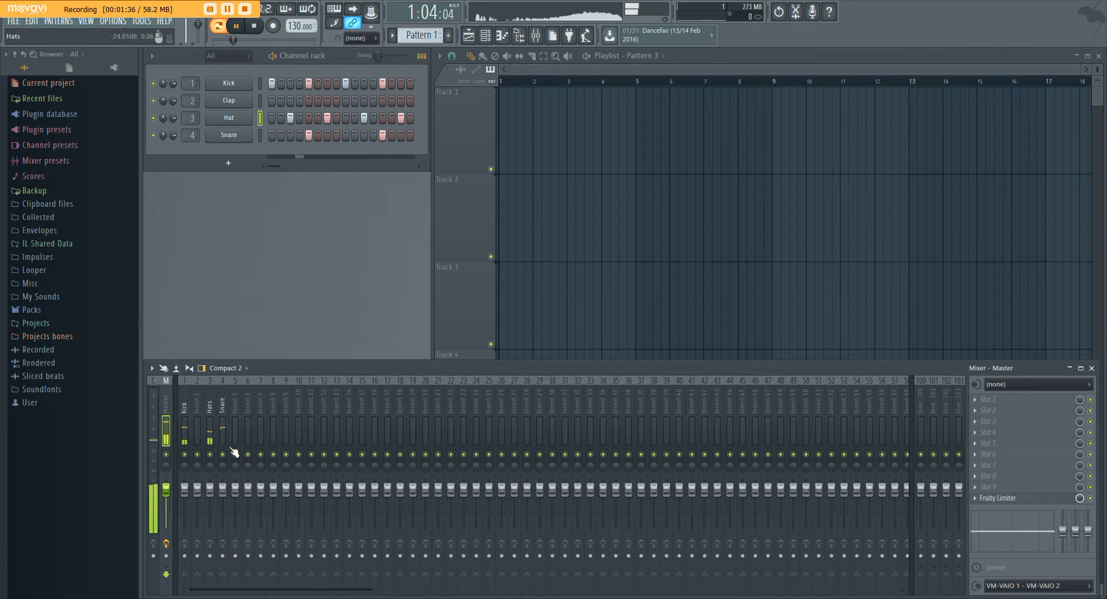
pyautogui.click(161, 423)
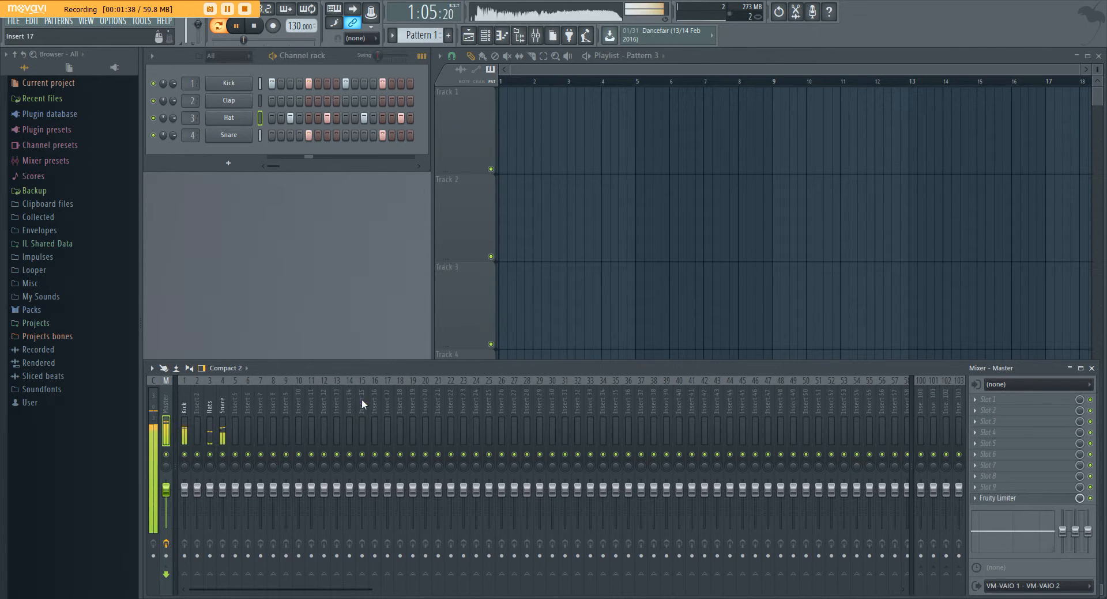
pyautogui.click(237, 26)
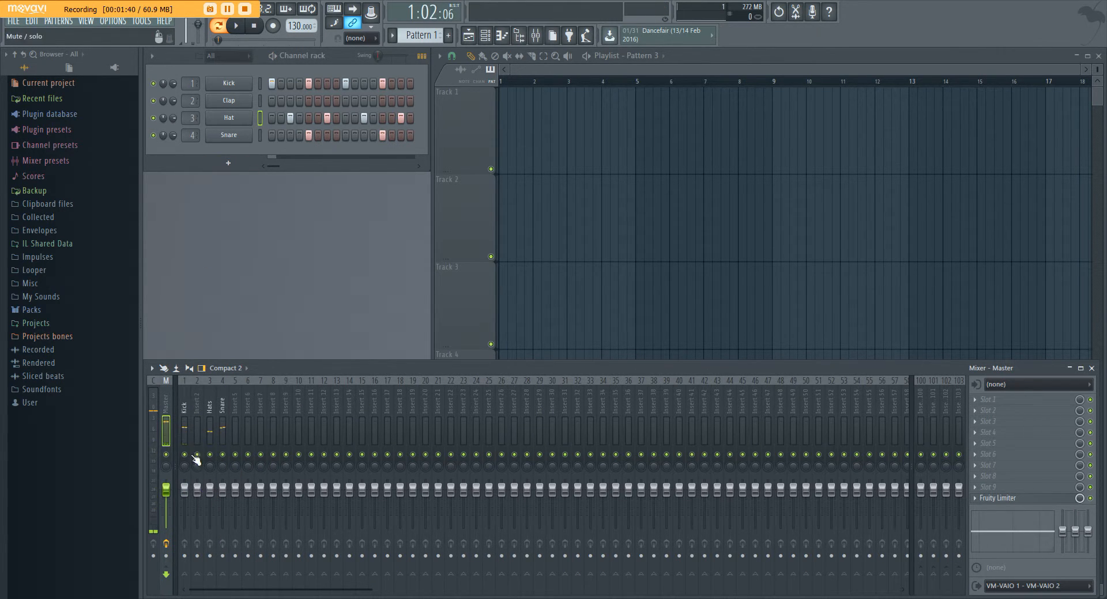
pyautogui.click(184, 438)
pyautogui.click(199, 410)
pyautogui.click(220, 407)
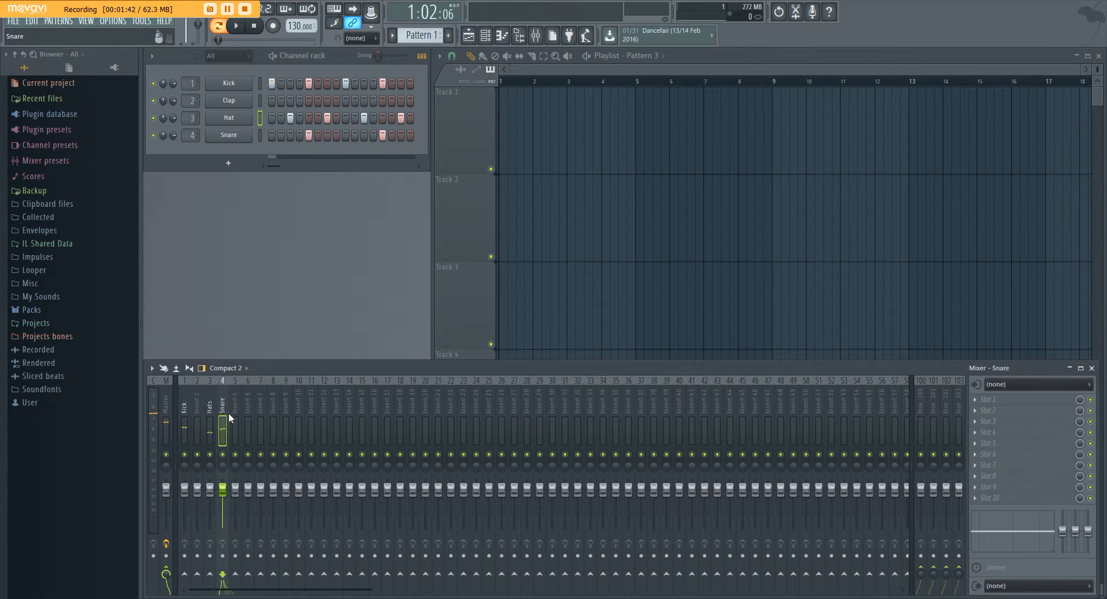
pyautogui.click(231, 406)
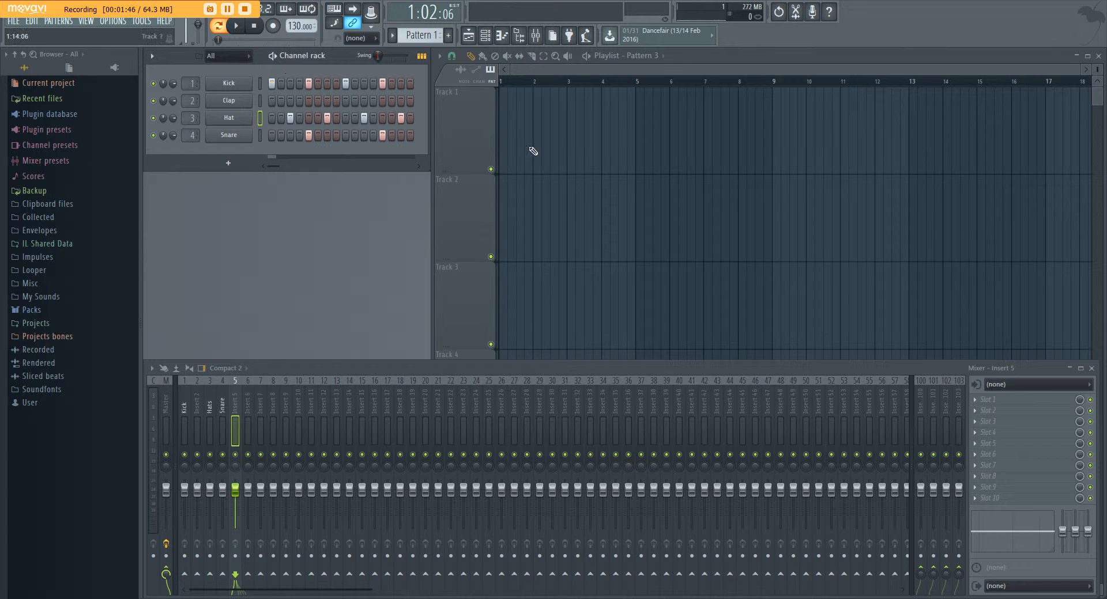
# Place four Pattern 1 clips back to back on playlist Track 1, covering bars 1 to 4.
pyautogui.moveTo(533, 151)
pyautogui.mouseDown()
pyautogui.moveTo(548, 145)
pyautogui.moveTo(527, 159)
pyautogui.mouseUp()
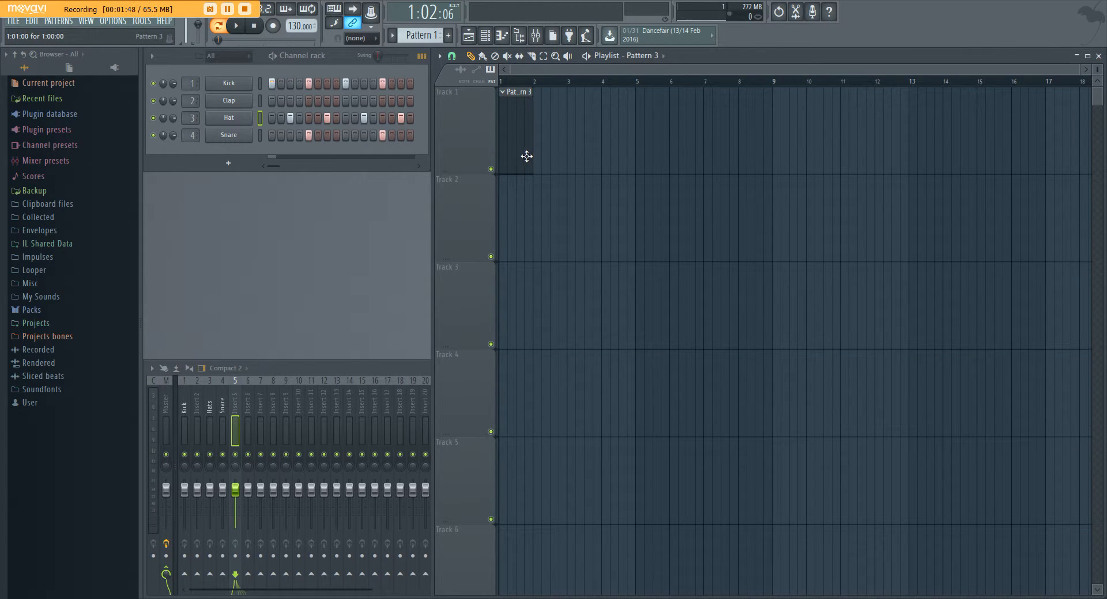
pyautogui.rightClick(519, 150)
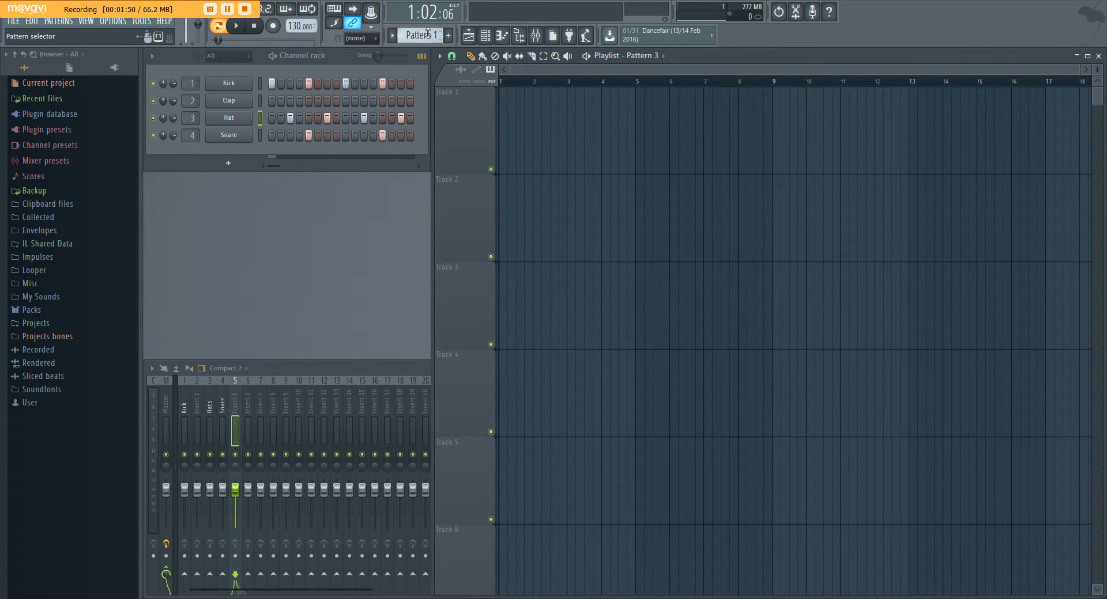
pyautogui.click(523, 151)
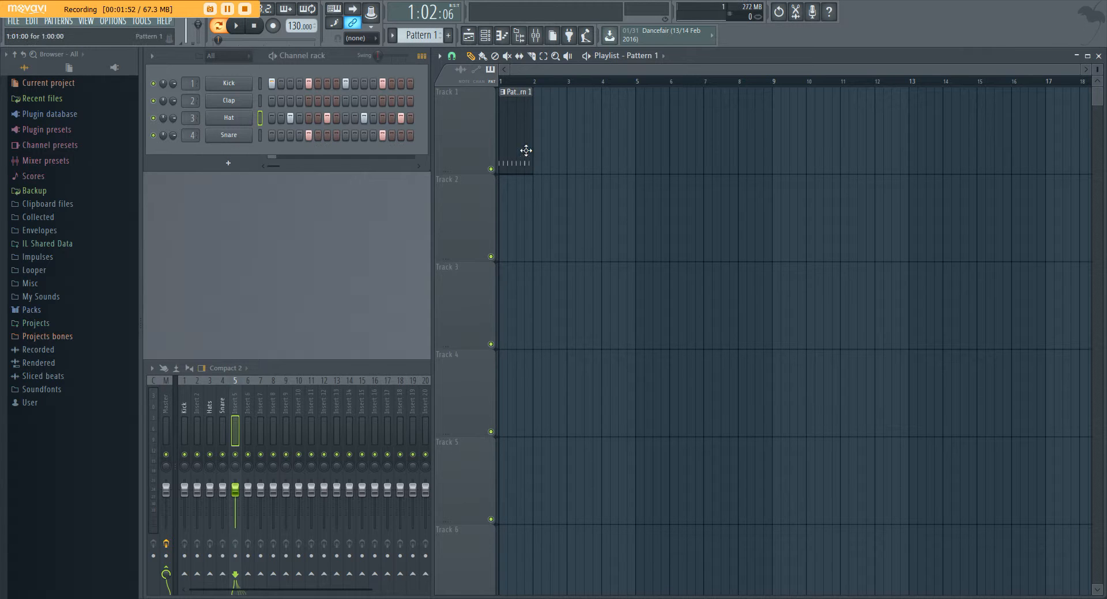
pyautogui.click(548, 160)
pyautogui.click(585, 162)
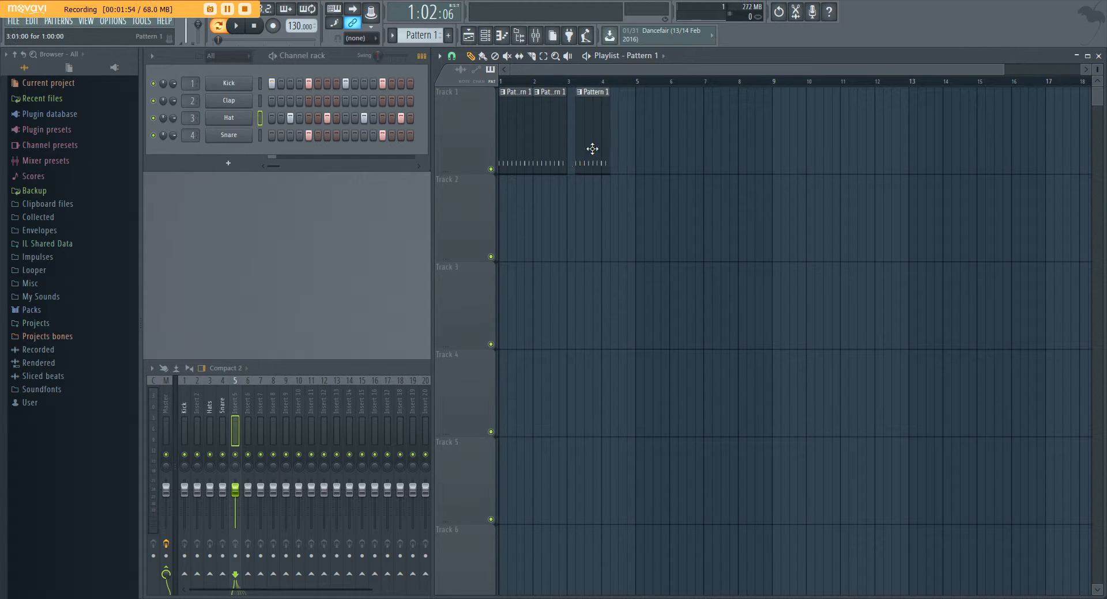
pyautogui.click(617, 159)
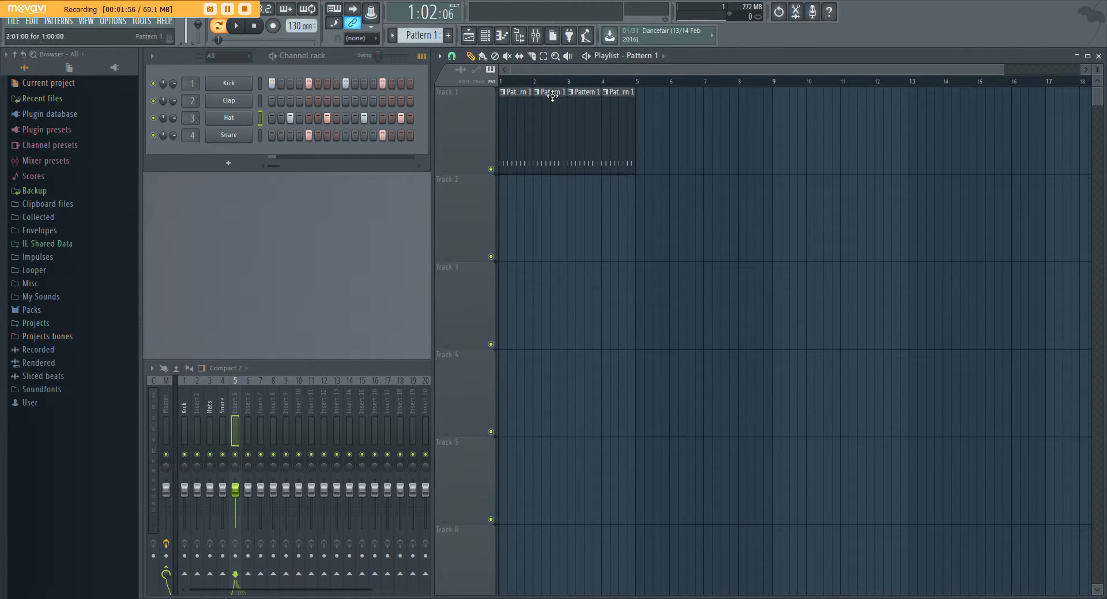
# Examine the four Pattern 1 clips on the playlist timeline at several zoom levels.
pyautogui.scroll(5, 542, 91)
pyautogui.moveTo(542, 69); pyautogui.dragTo(446, 75)
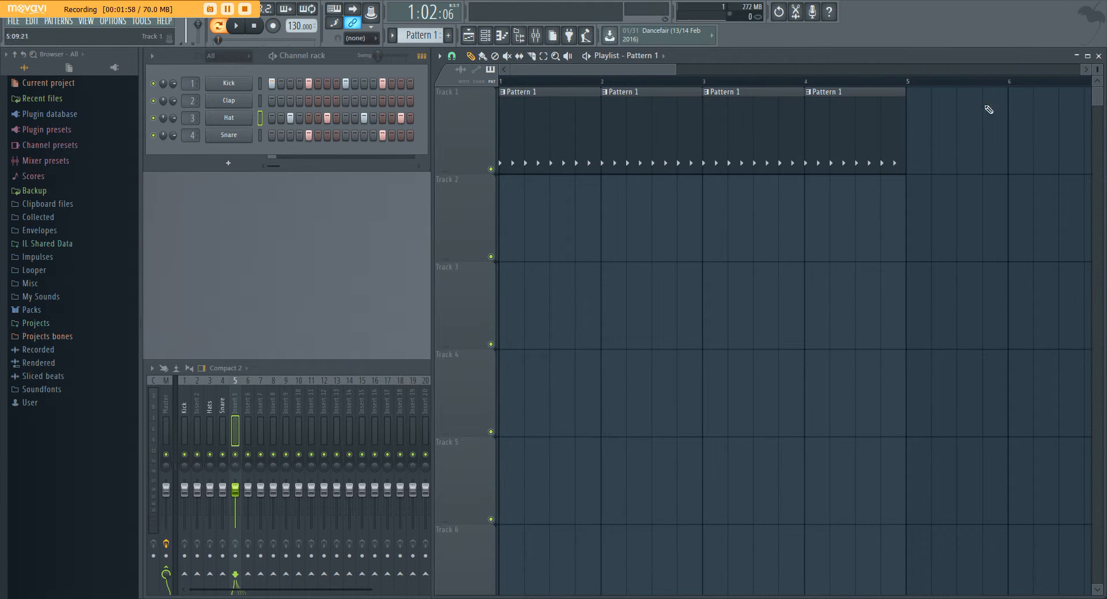
pyautogui.moveTo(1097, 68); pyautogui.dragTo(1097, 70)
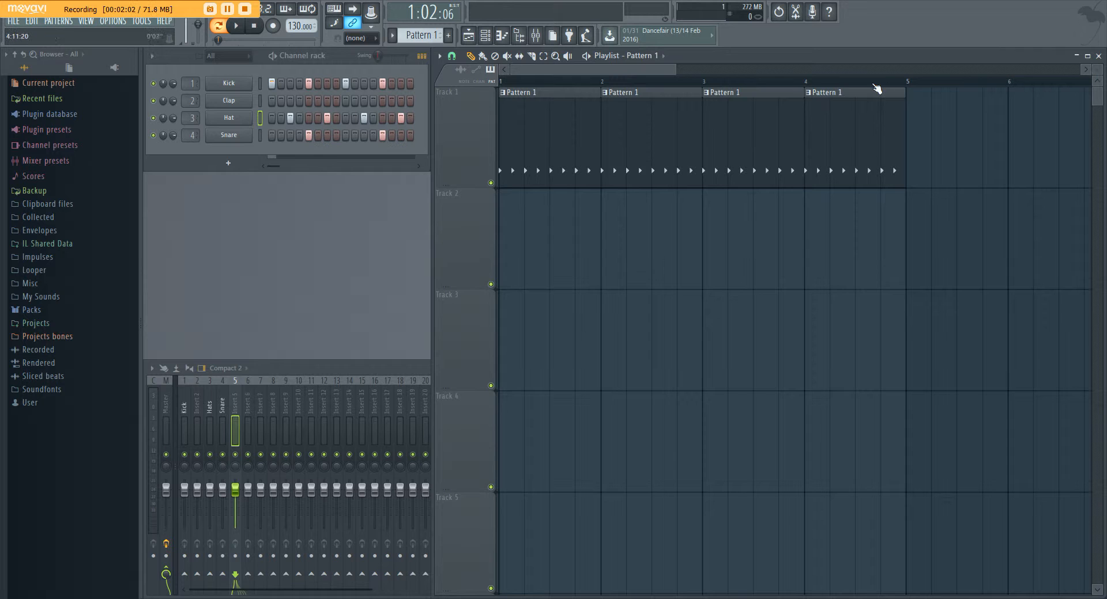
pyautogui.scroll(-3, 874, 86)
pyautogui.scroll(-2, 875, 87)
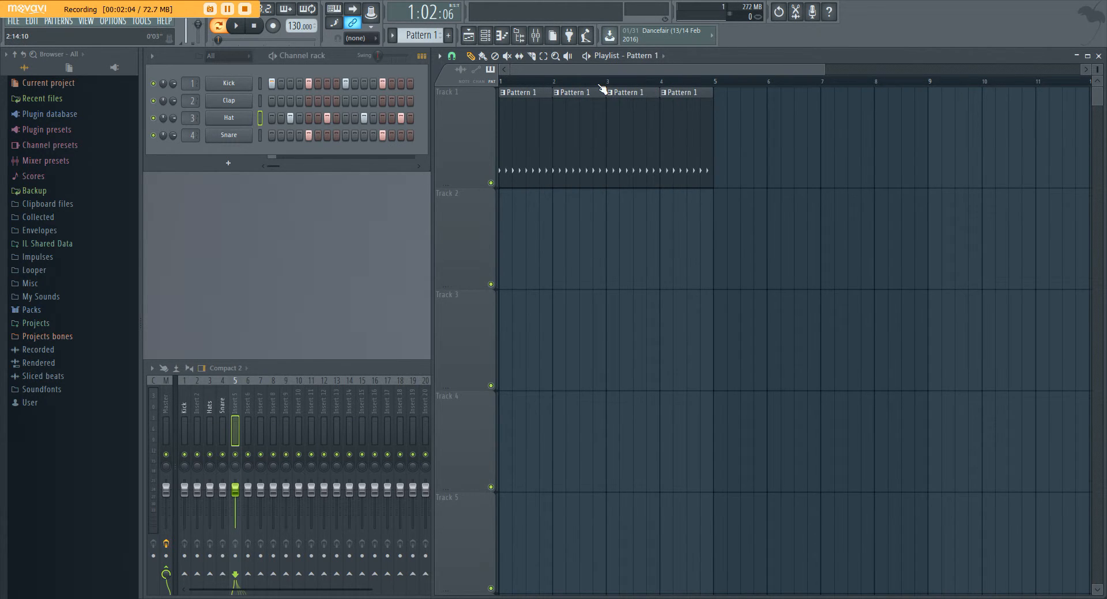
pyautogui.scroll(-2, 601, 88)
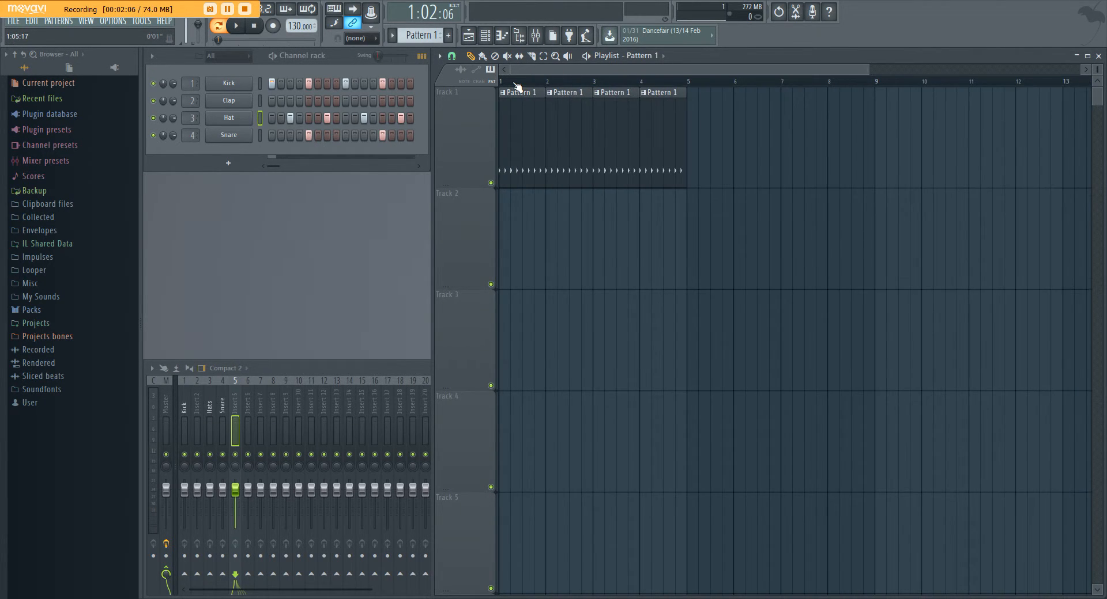
pyautogui.scroll(4, 550, 70)
pyautogui.moveTo(1097, 73); pyautogui.dragTo(1096, 74)
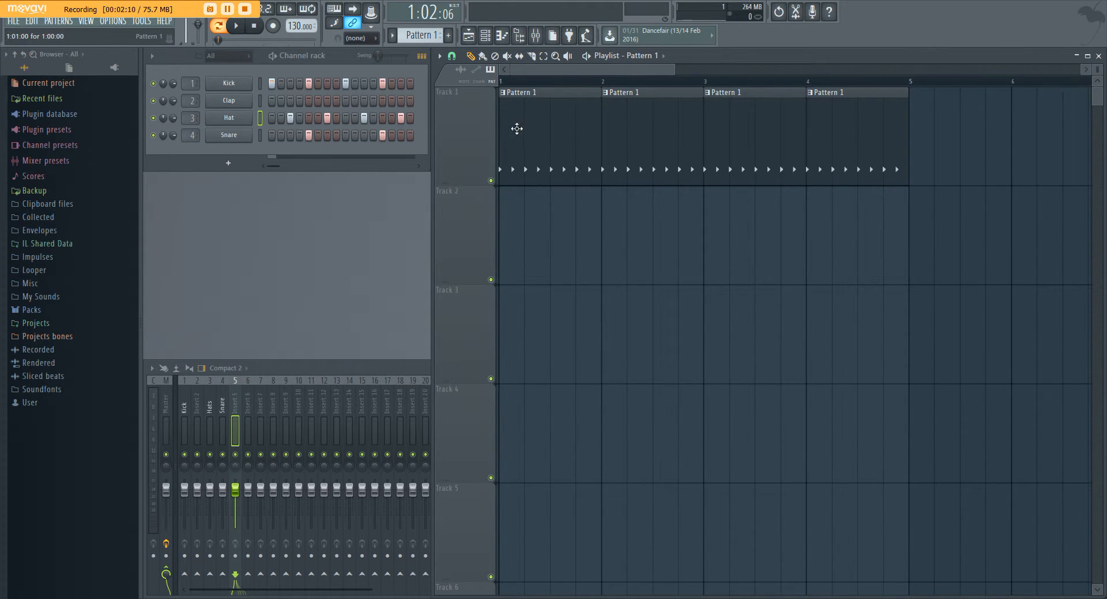
# Switch playback to song mode and play the playlist arrangement from bar 1, pausing it after a short listen.
pyautogui.click(218, 25)
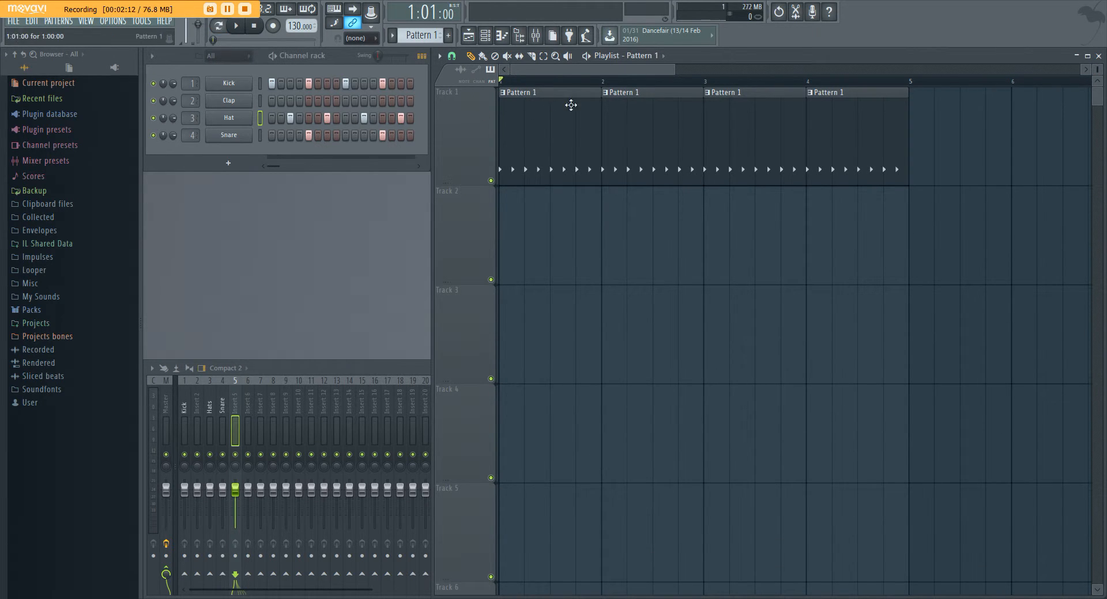
pyautogui.moveTo(573, 82); pyautogui.dragTo(500, 86)
pyautogui.click(239, 30)
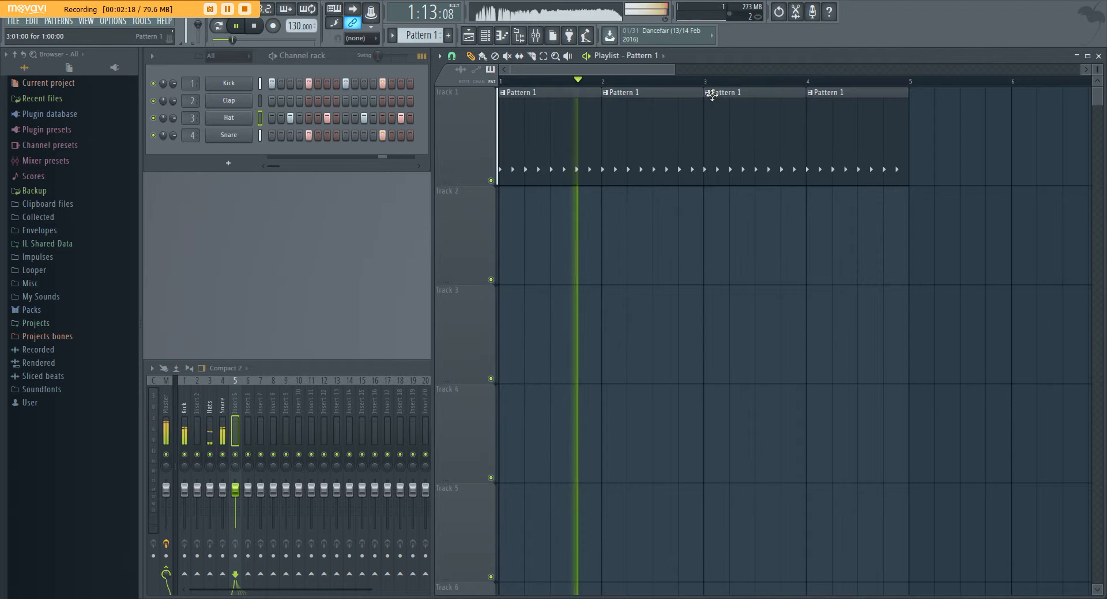
pyautogui.click(236, 26)
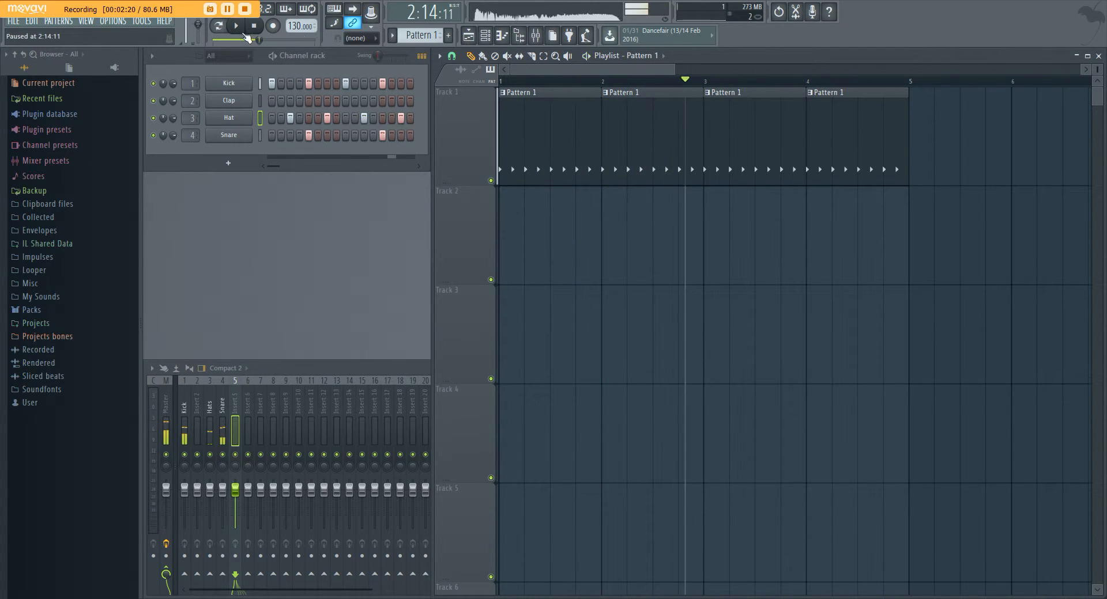
# Move the playlist playback position to bars 4, 2 and 3, and return it to bar 1.
pyautogui.moveTo(738, 89); pyautogui.dragTo(814, 86)
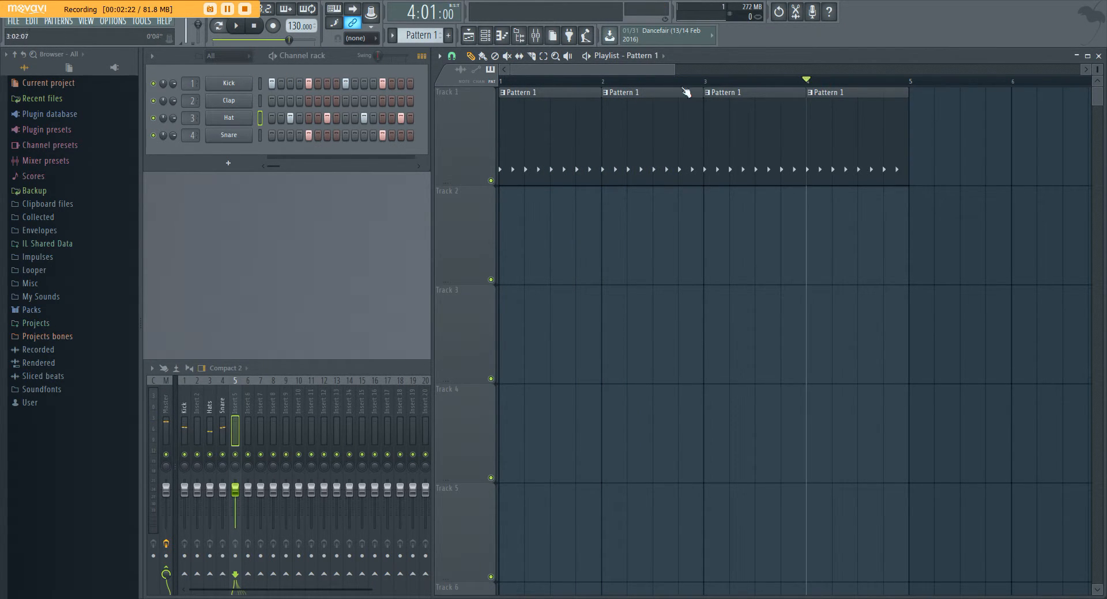
pyautogui.click(603, 85)
pyautogui.click(705, 85)
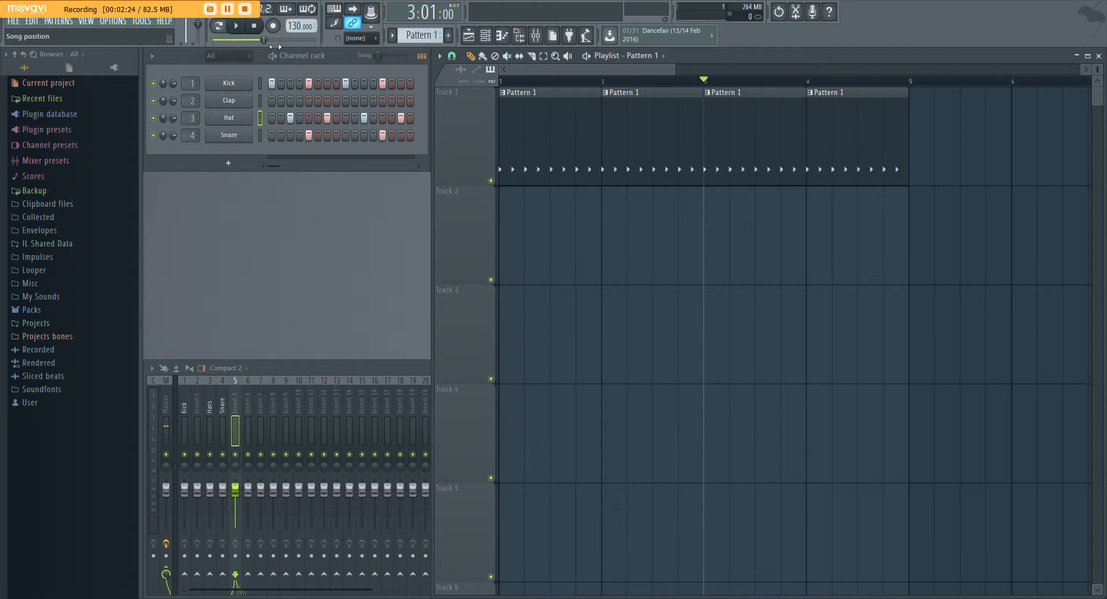
pyautogui.click(505, 83)
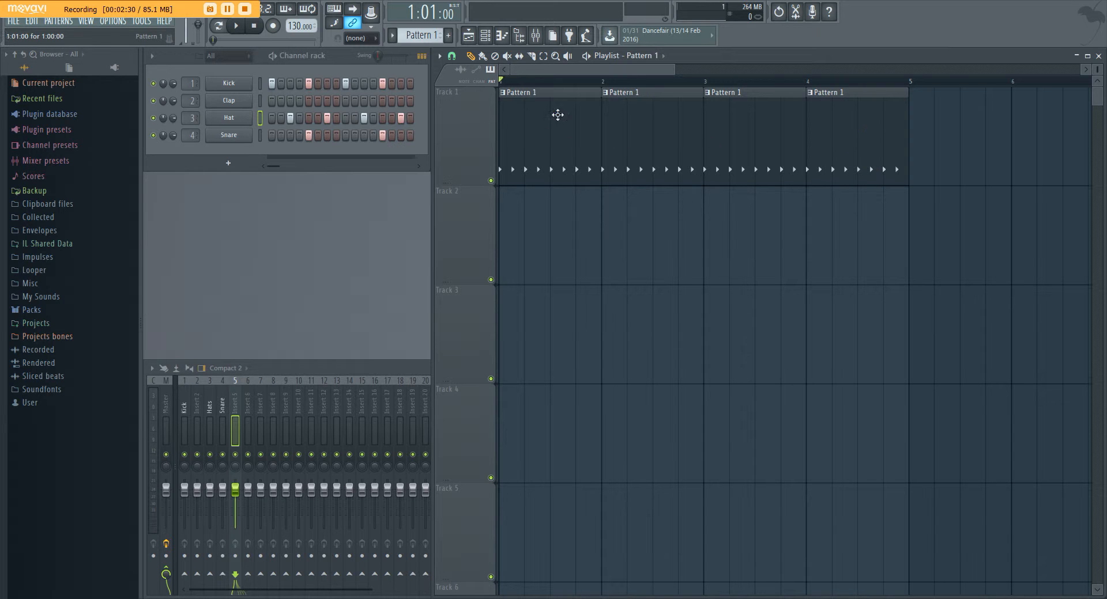
# Make the bar 4 clip a unique pattern, adding kicks on steps 11 and 15 and filling the hats from step 11 to 16.
pyautogui.rightClick(810, 94)
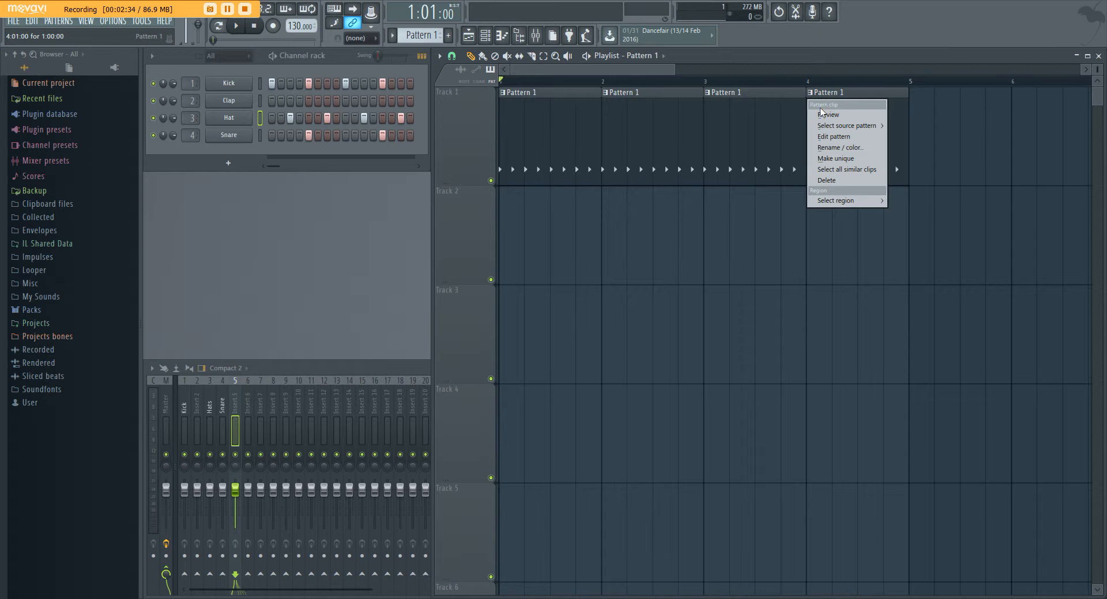
pyautogui.click(833, 158)
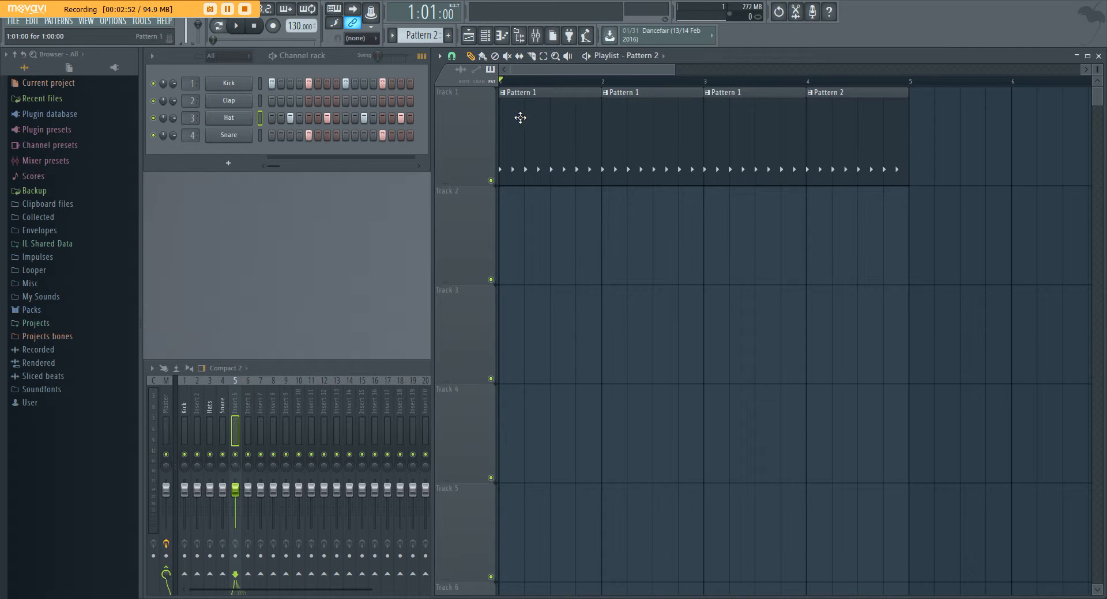
pyautogui.click(364, 83)
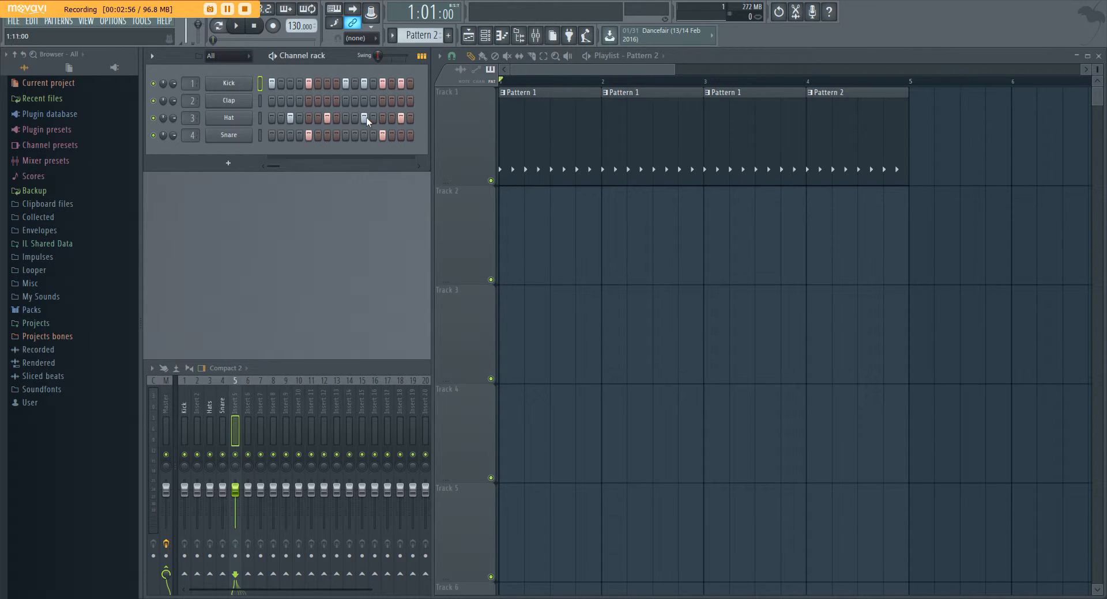
pyautogui.moveTo(371, 118); pyautogui.dragTo(410, 120)
pyautogui.click(326, 118)
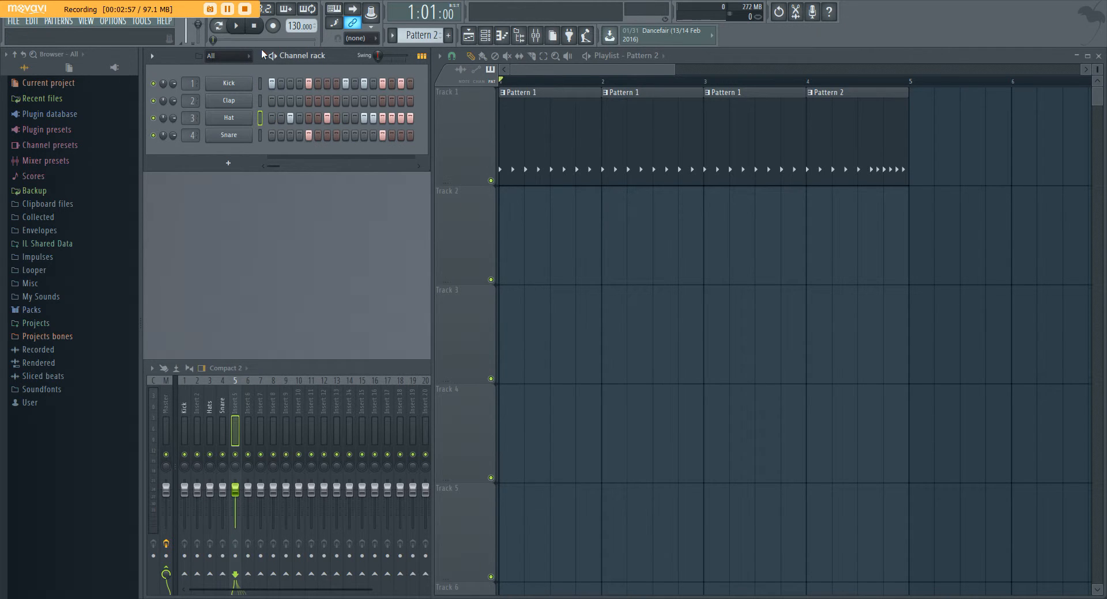
# Play the arrangement from bar 3 to hear the transition from Pattern 1 into Pattern 2.
pyautogui.click(703, 81)
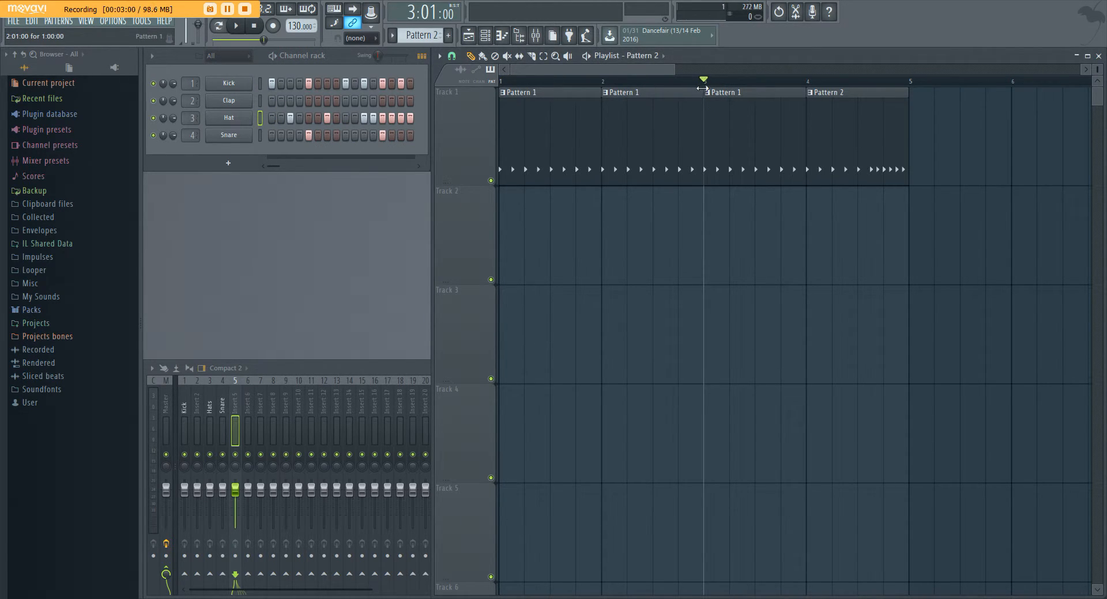
pyautogui.press('space')
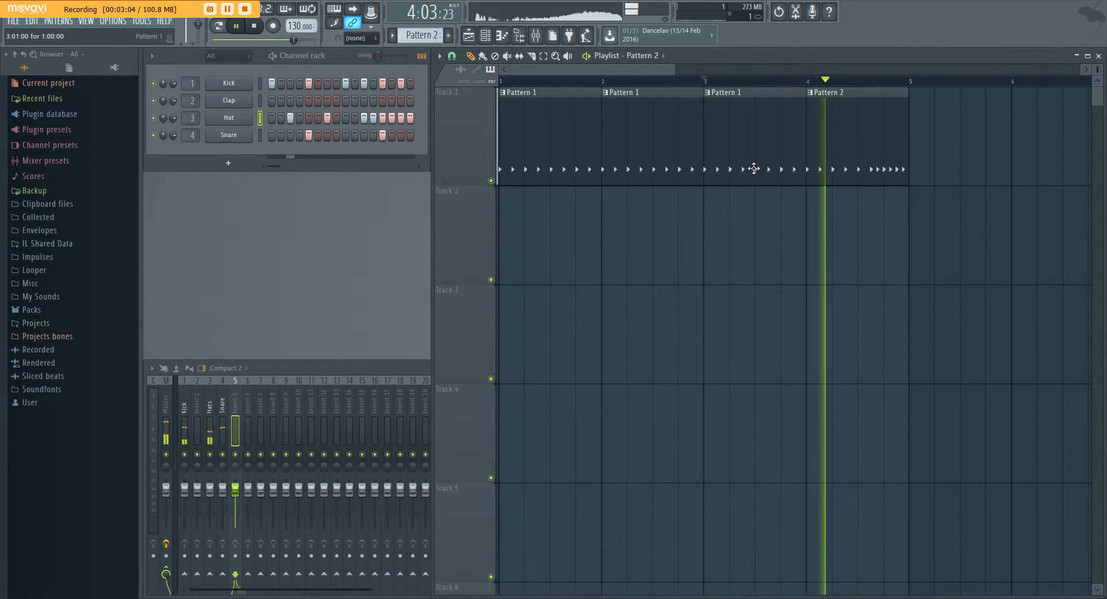
pyautogui.click(236, 26)
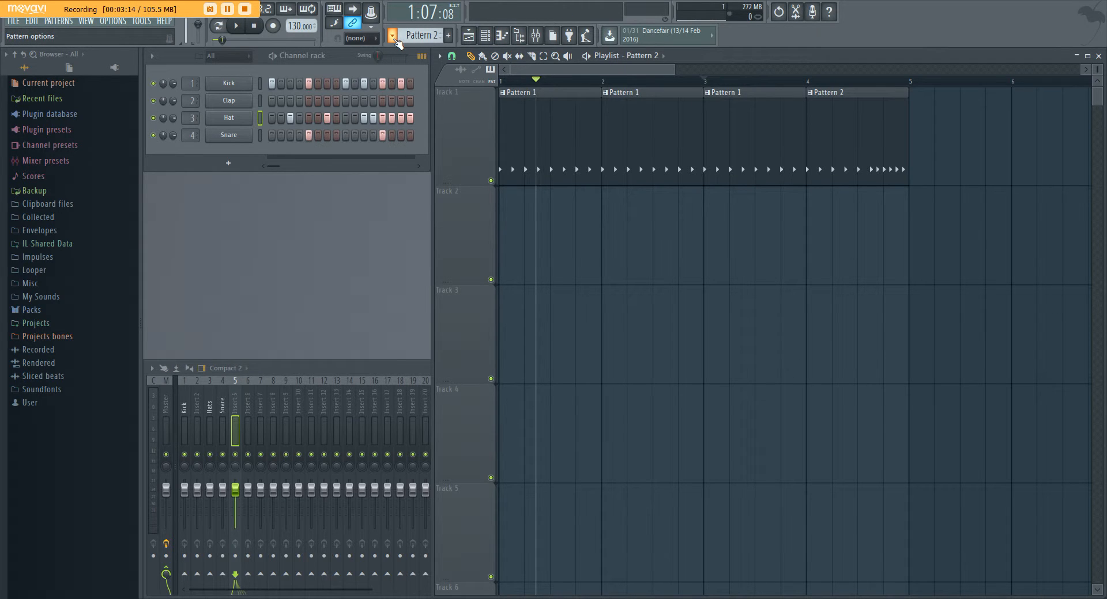
# Switch to Pattern 1 and back to Pattern 2 to compare their steps in the channel rack.
pyautogui.click(393, 37)
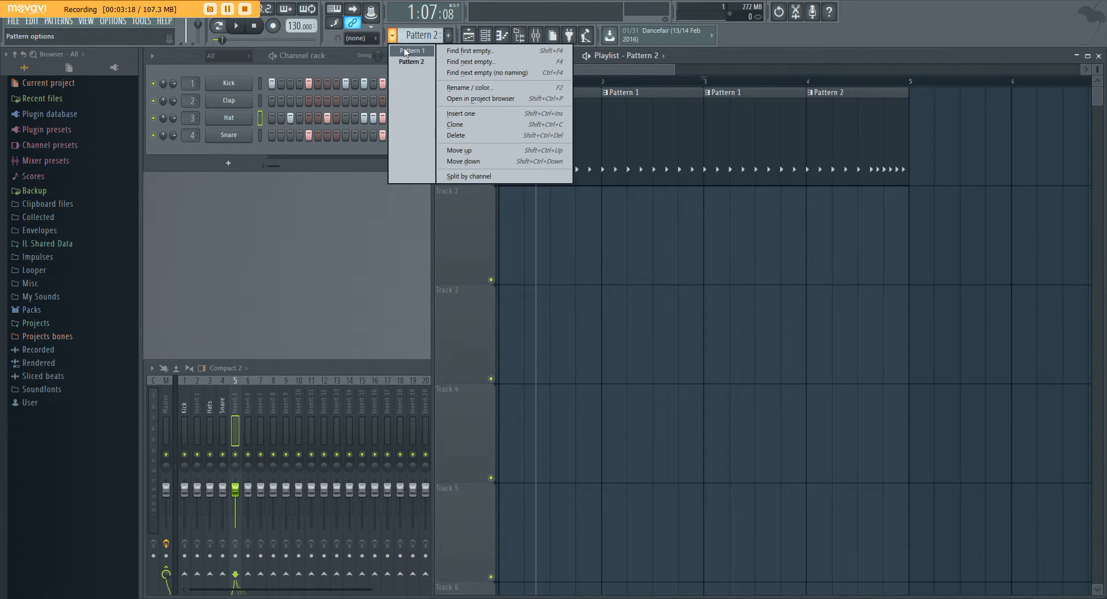
pyautogui.click(410, 51)
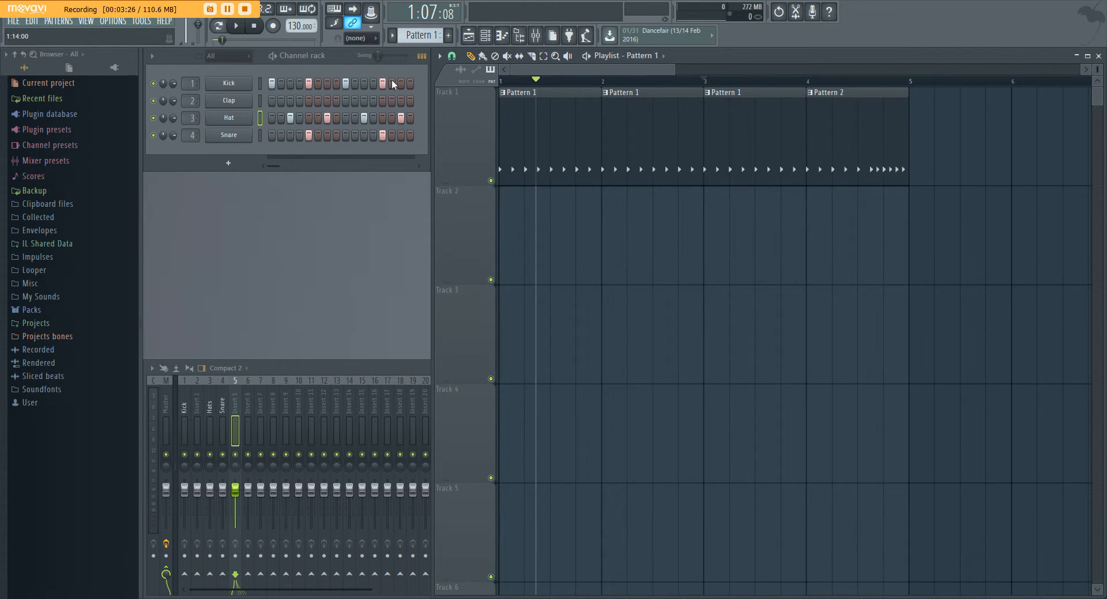
pyautogui.click(392, 35)
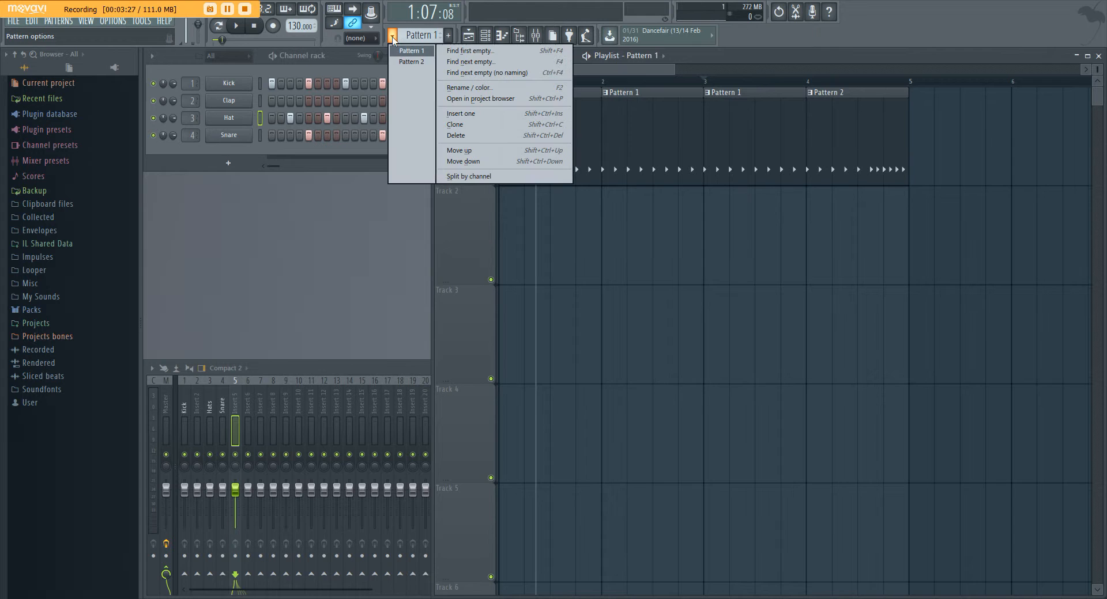
pyautogui.click(410, 62)
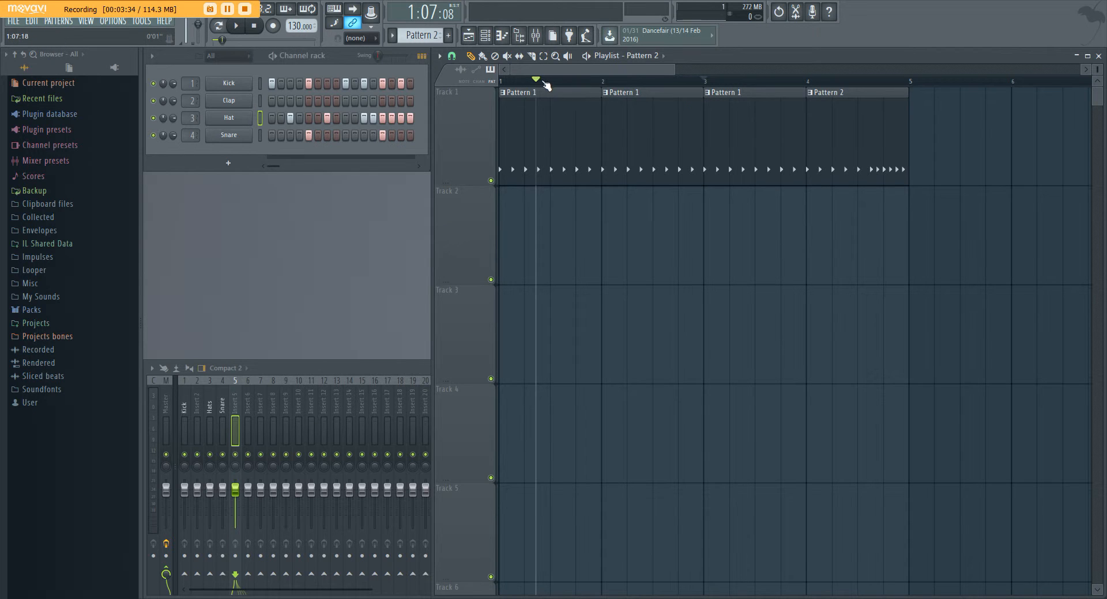
# Place a Pattern 1 clip on playlist Track 2 at bar 4 and delete it again.
pyautogui.moveTo(675, 69); pyautogui.dragTo(782, 69)
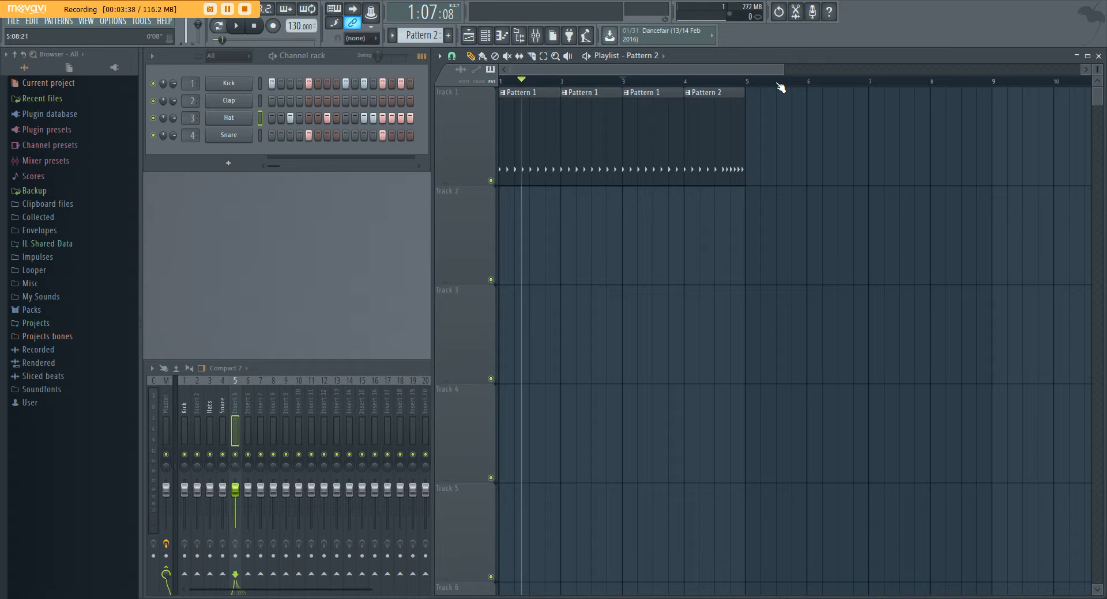
pyautogui.scroll(3, 776, 84)
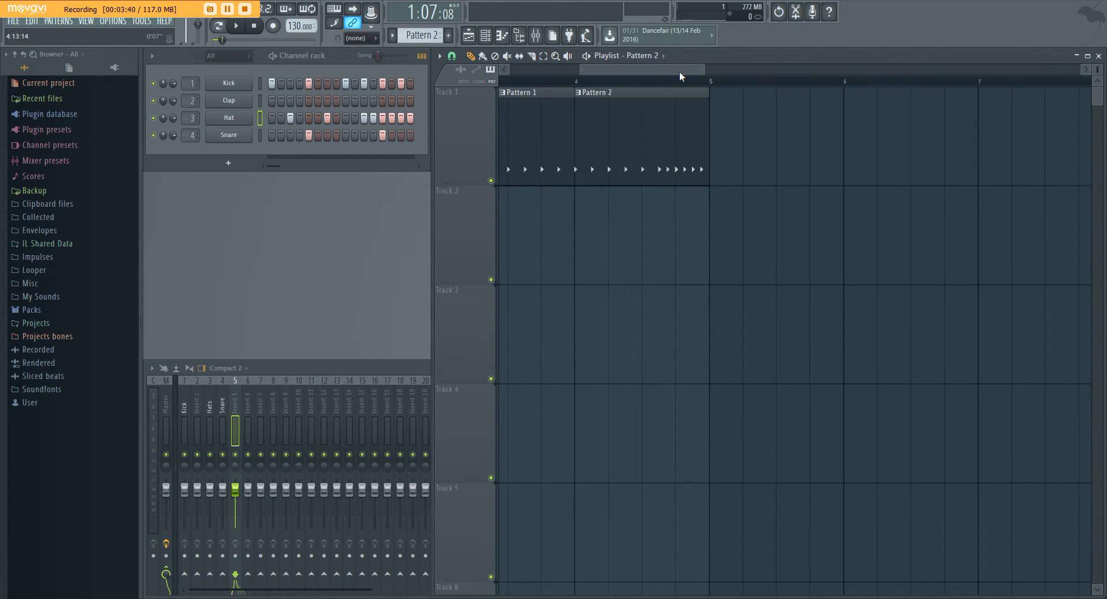
pyautogui.moveTo(678, 70); pyautogui.dragTo(649, 69)
pyautogui.click(637, 94)
pyautogui.click(752, 279)
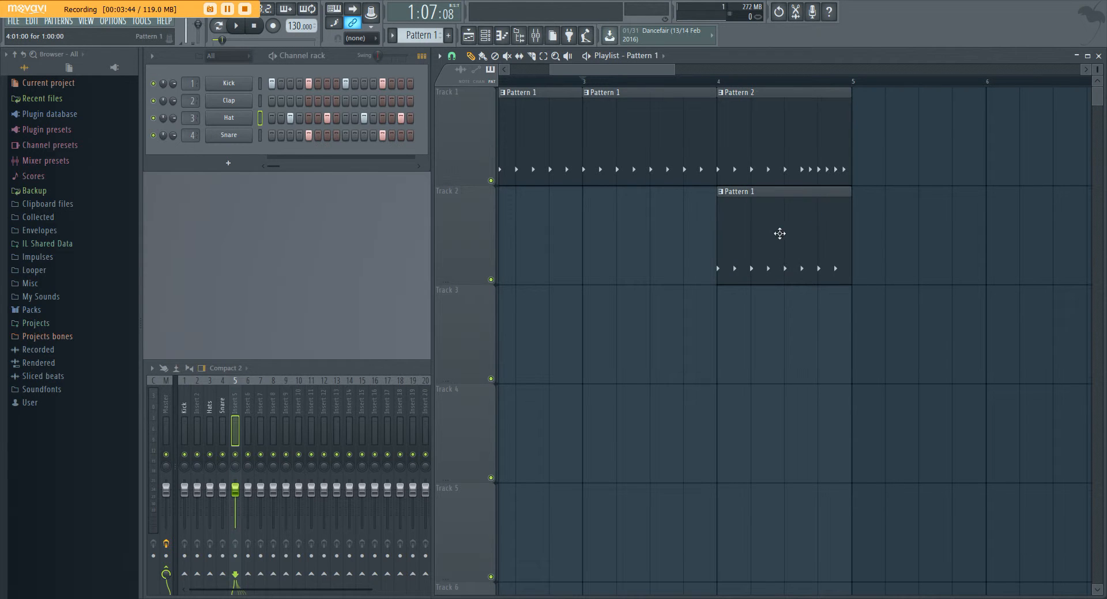
pyautogui.rightClick(791, 248)
pyautogui.hscroll(-3, 630, 72)
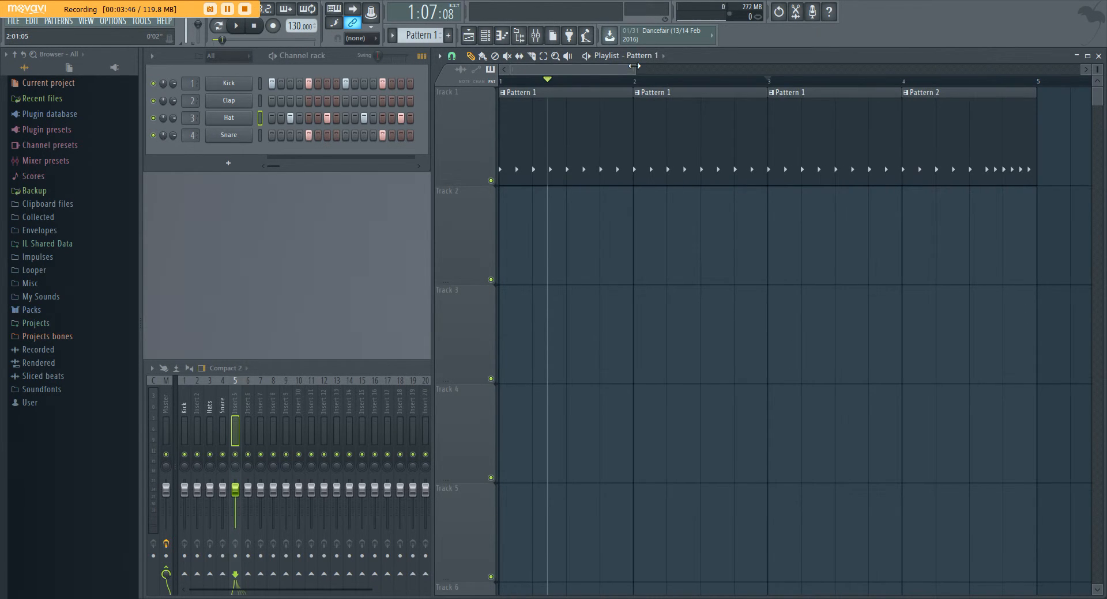
pyautogui.moveTo(634, 65); pyautogui.dragTo(764, 67)
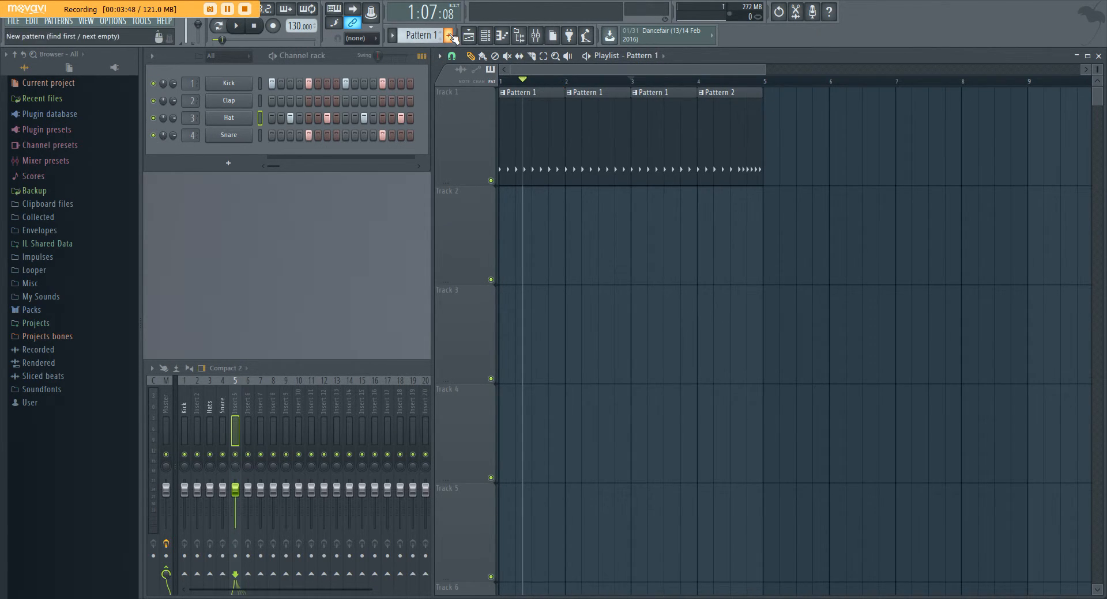
# Create a new empty pattern named Drums.
pyautogui.click(450, 36)
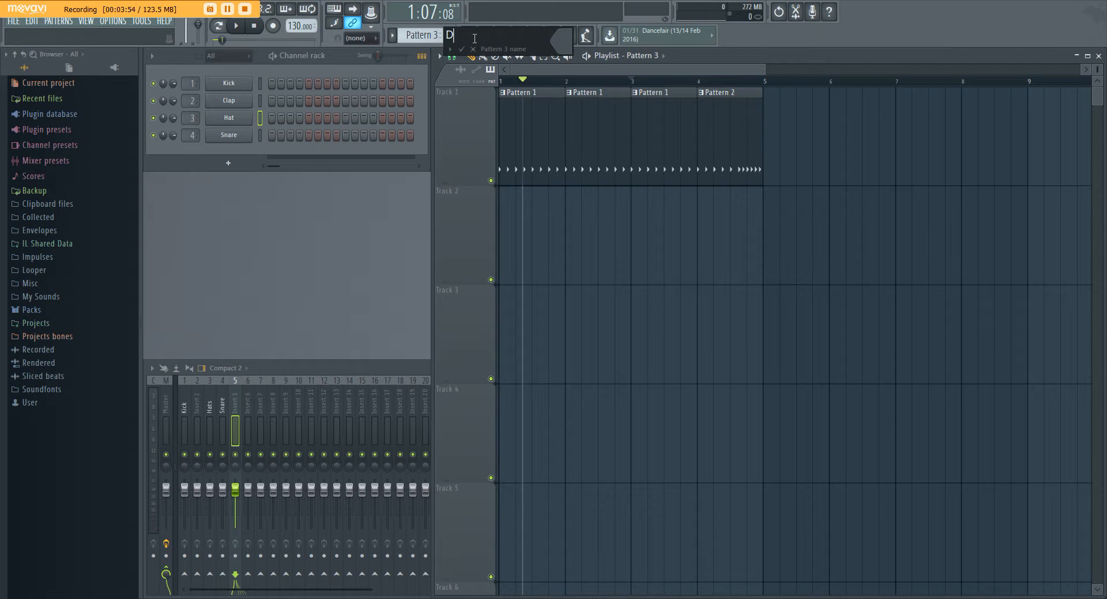
pyautogui.write('Drums')
pyautogui.press('Return')
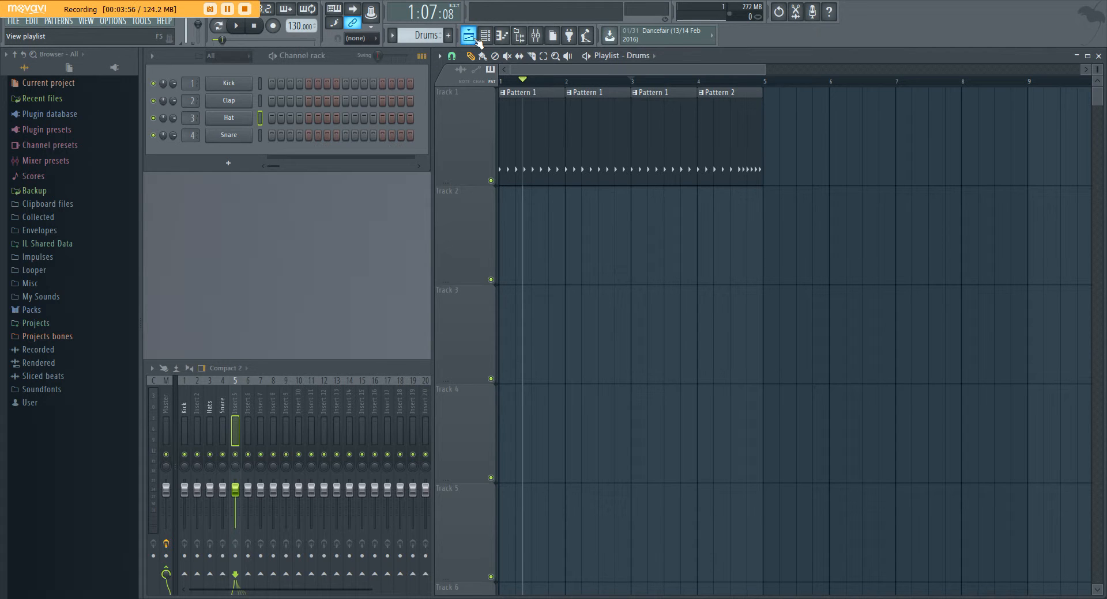
# Place four Drums clips back to back on playlist Track 1, covering bars 5 to 8.
pyautogui.click(773, 166)
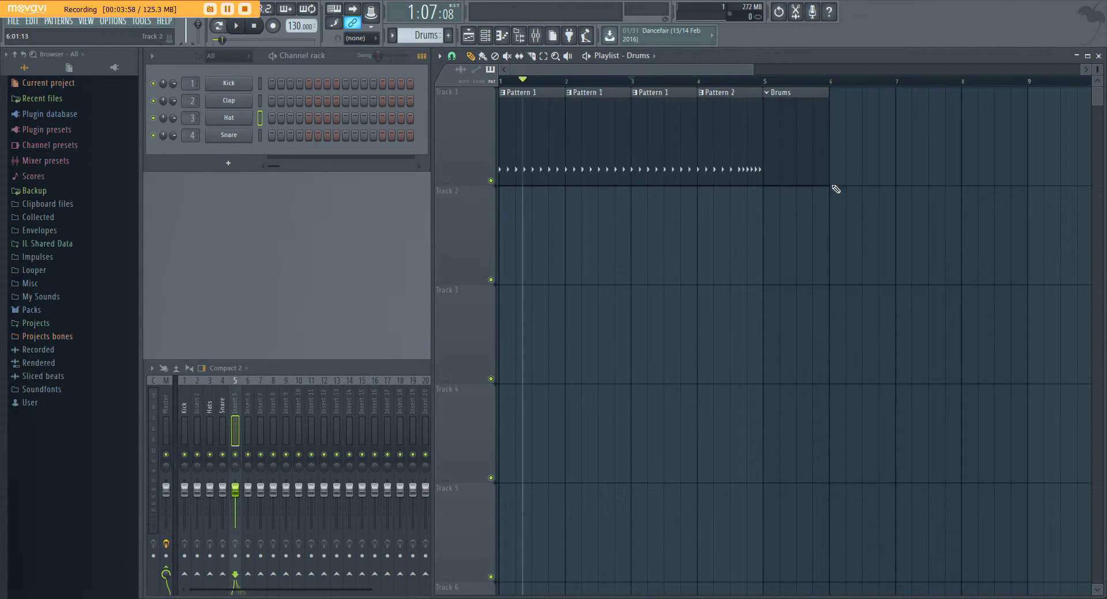
pyautogui.click(836, 173)
pyautogui.click(906, 183)
pyautogui.click(983, 177)
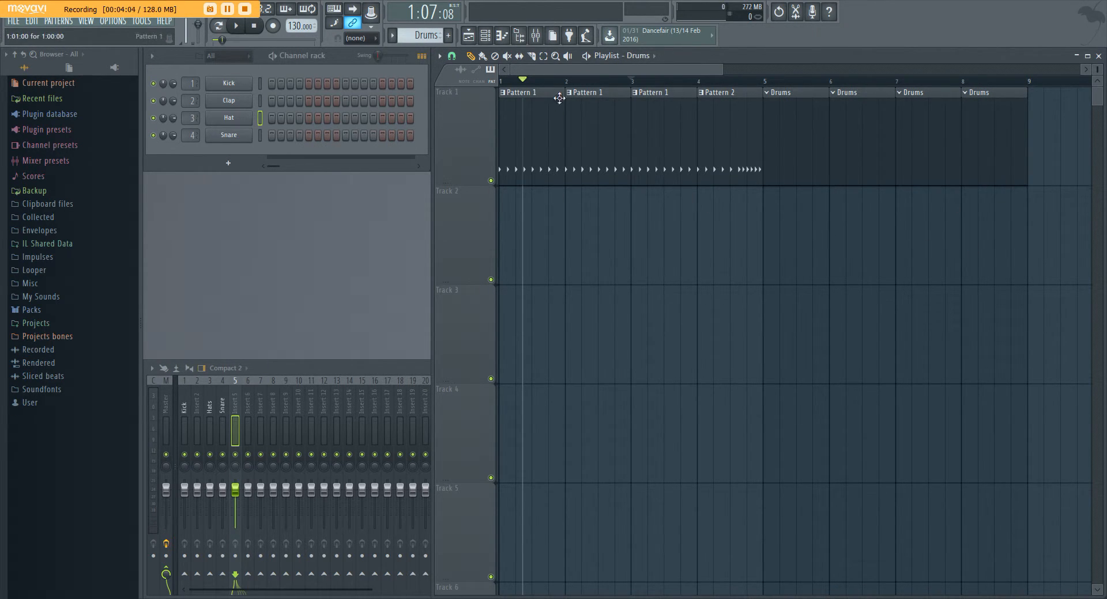
# Program the Drums pattern with kicks on steps 1, 5, 7, 9 and 13, snares on steps 5 and 13, and syncopated hats.
pyautogui.click(764, 82)
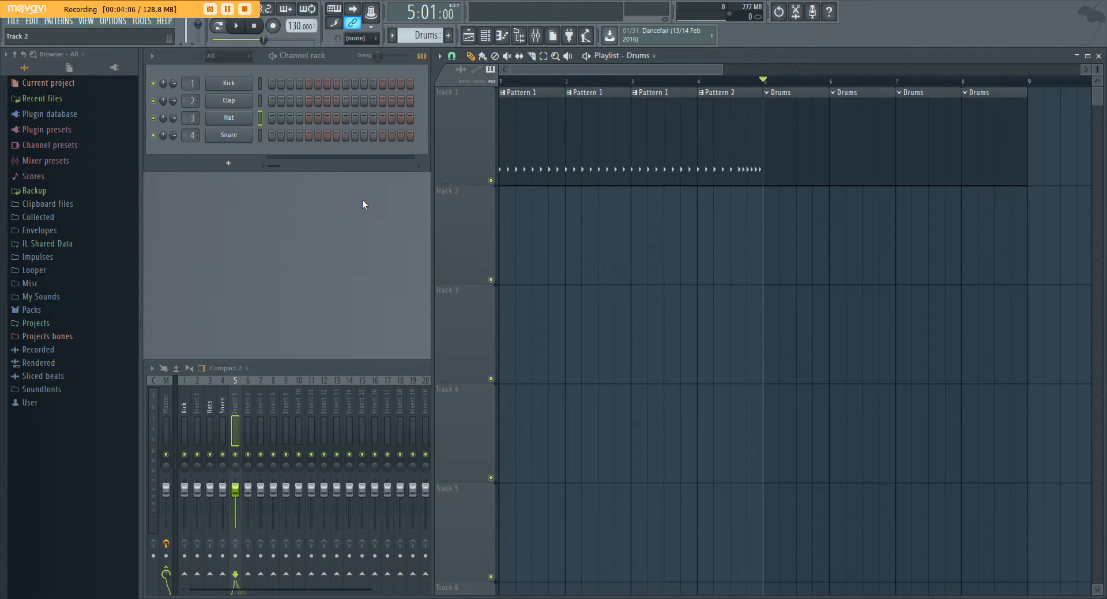
pyautogui.click(271, 83)
pyautogui.click(309, 84)
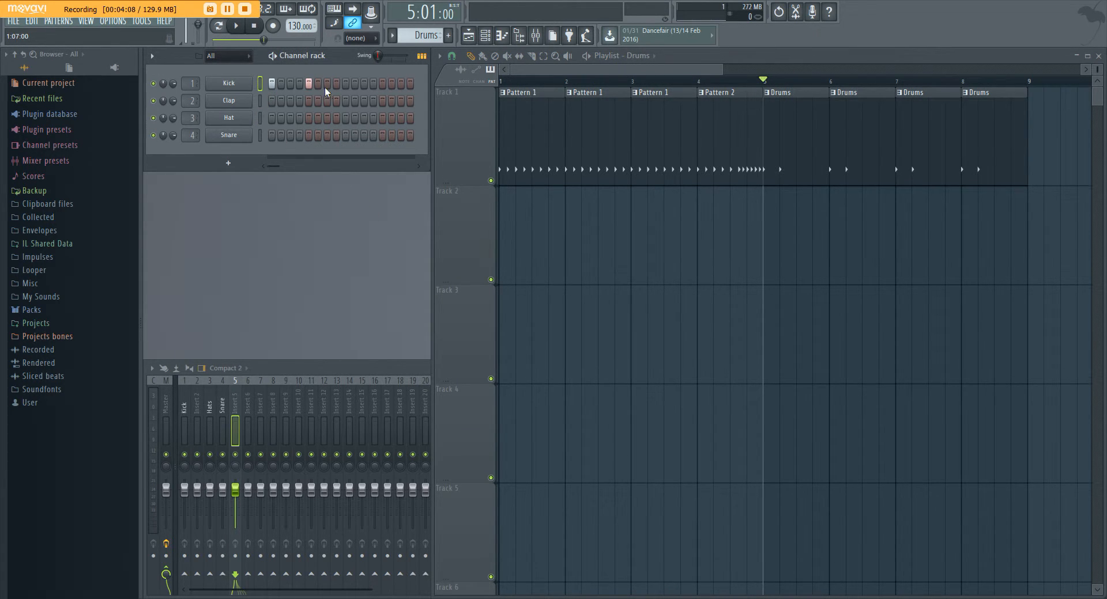
pyautogui.click(327, 84)
pyautogui.click(345, 84)
pyautogui.click(382, 136)
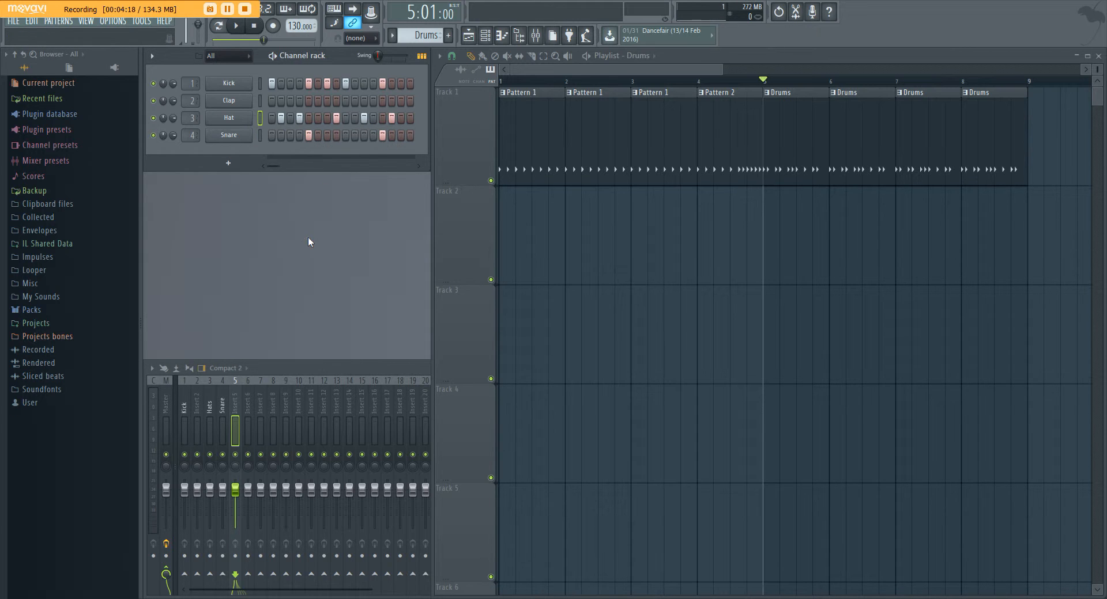
pyautogui.click(346, 118)
# Play the arrangement from bar 3 through the first Drums clips, and pause it.
pyautogui.click(629, 83)
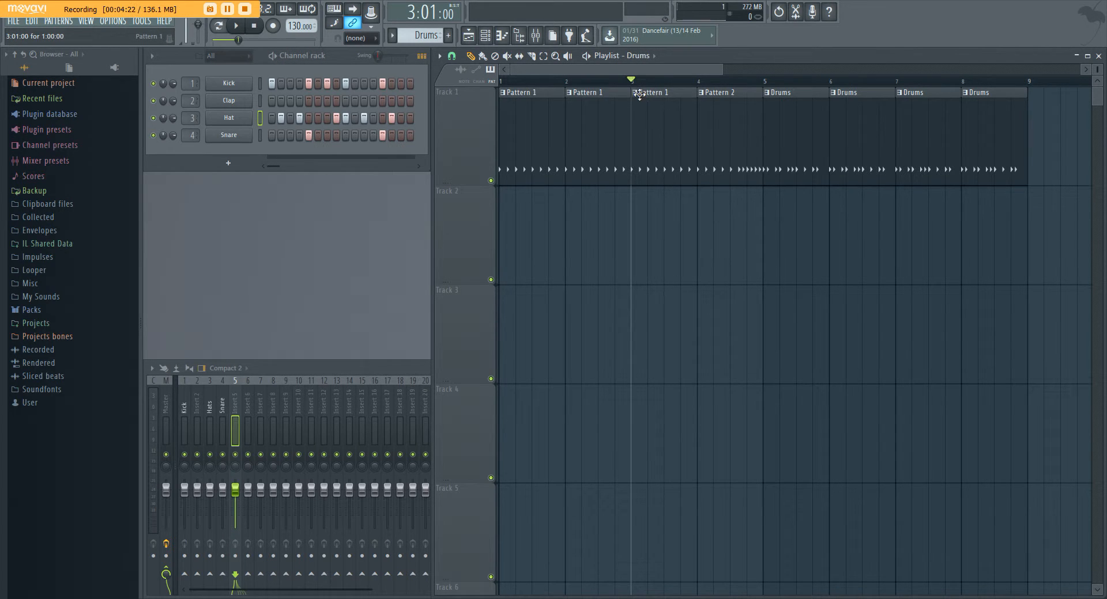
pyautogui.press('space')
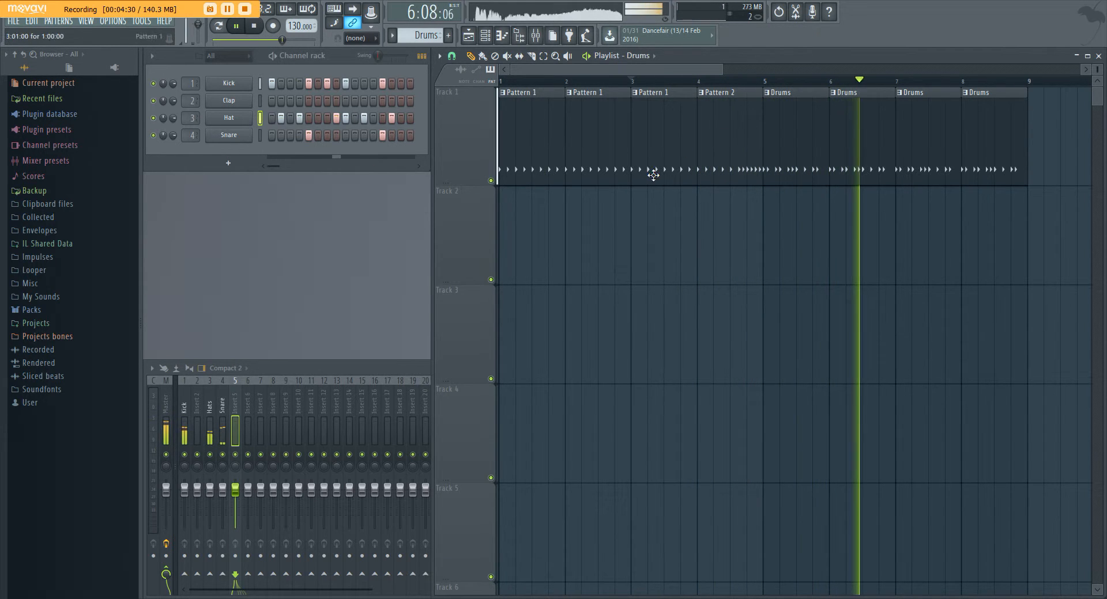
pyautogui.press('space')
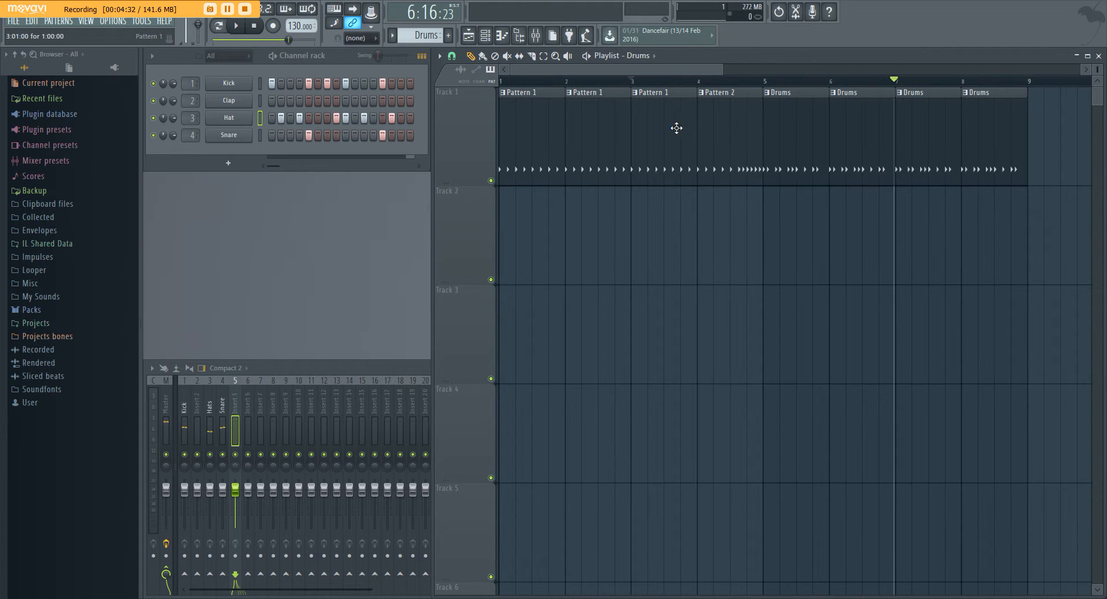
# Replace the last Drums clip on Track 1, at bar 8, with a Pattern 1 clip.
pyautogui.click(394, 37)
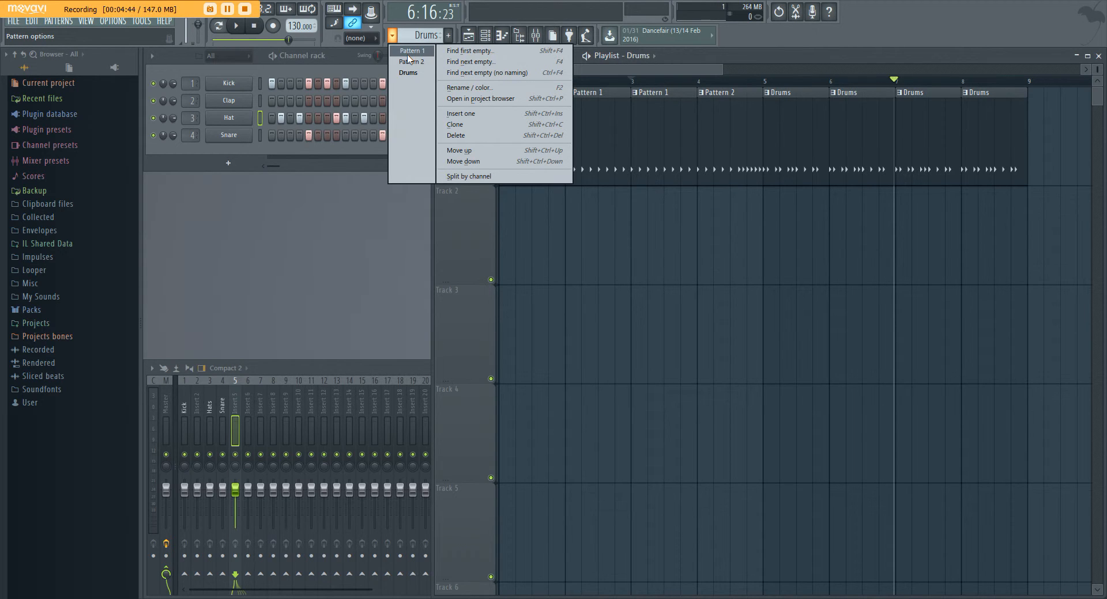
pyautogui.click(410, 52)
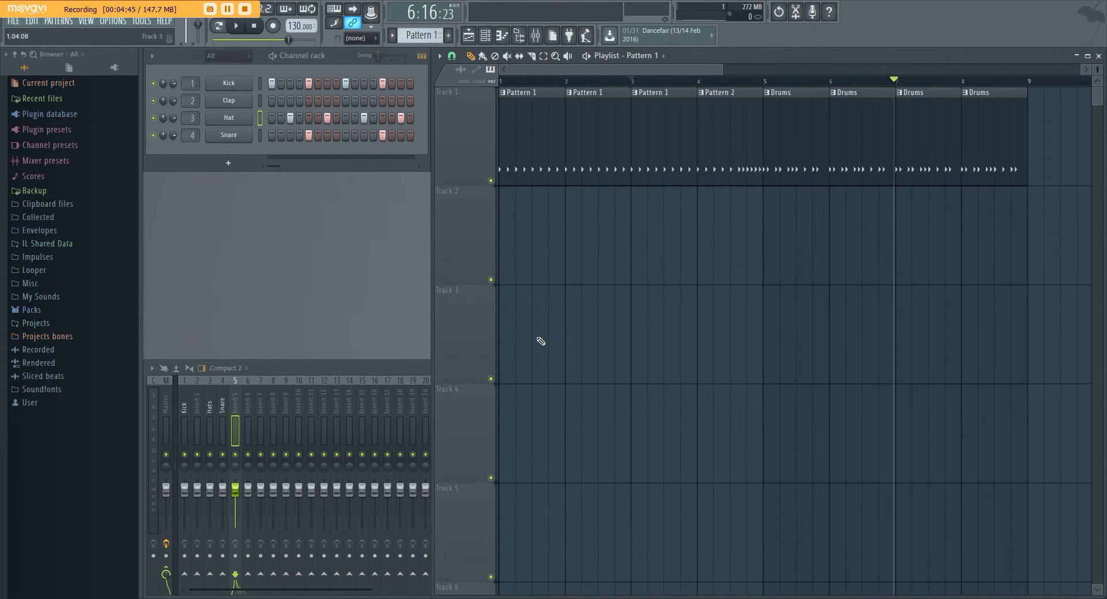
pyautogui.rightClick(1003, 148)
pyautogui.click(973, 163)
# Enlarge the mixer window to show all its inserts and the effect slots.
pyautogui.click(424, 370)
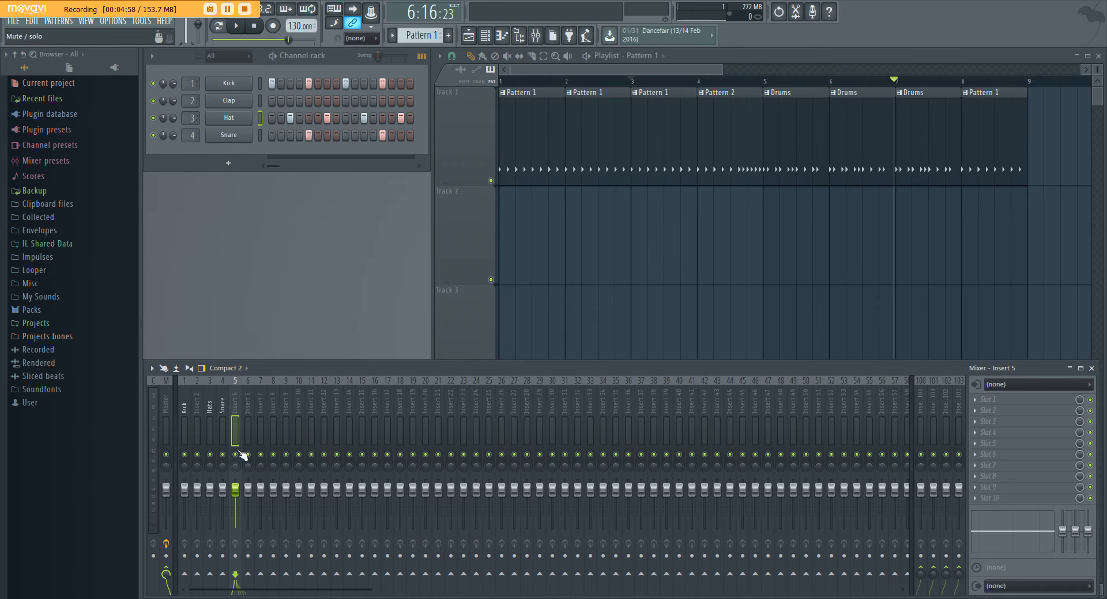